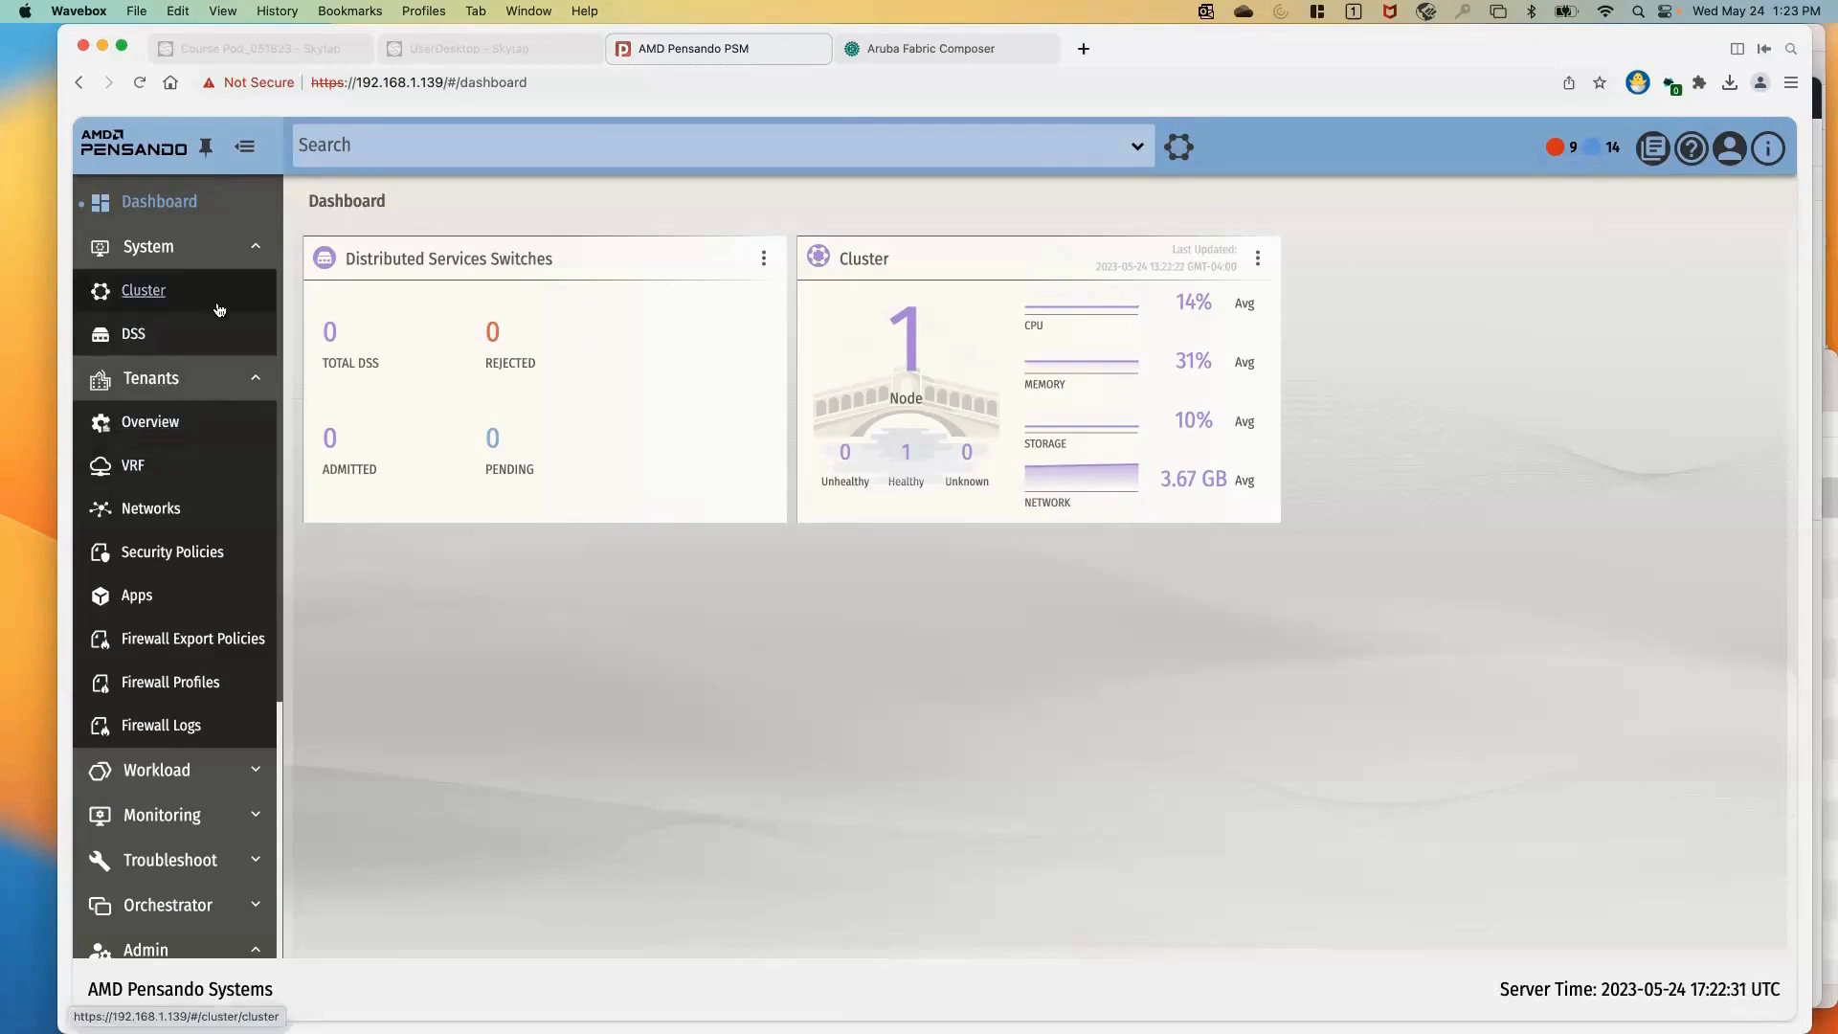
Review the system's cluster overview and the Distributed Services Switches overview
click(158, 296)
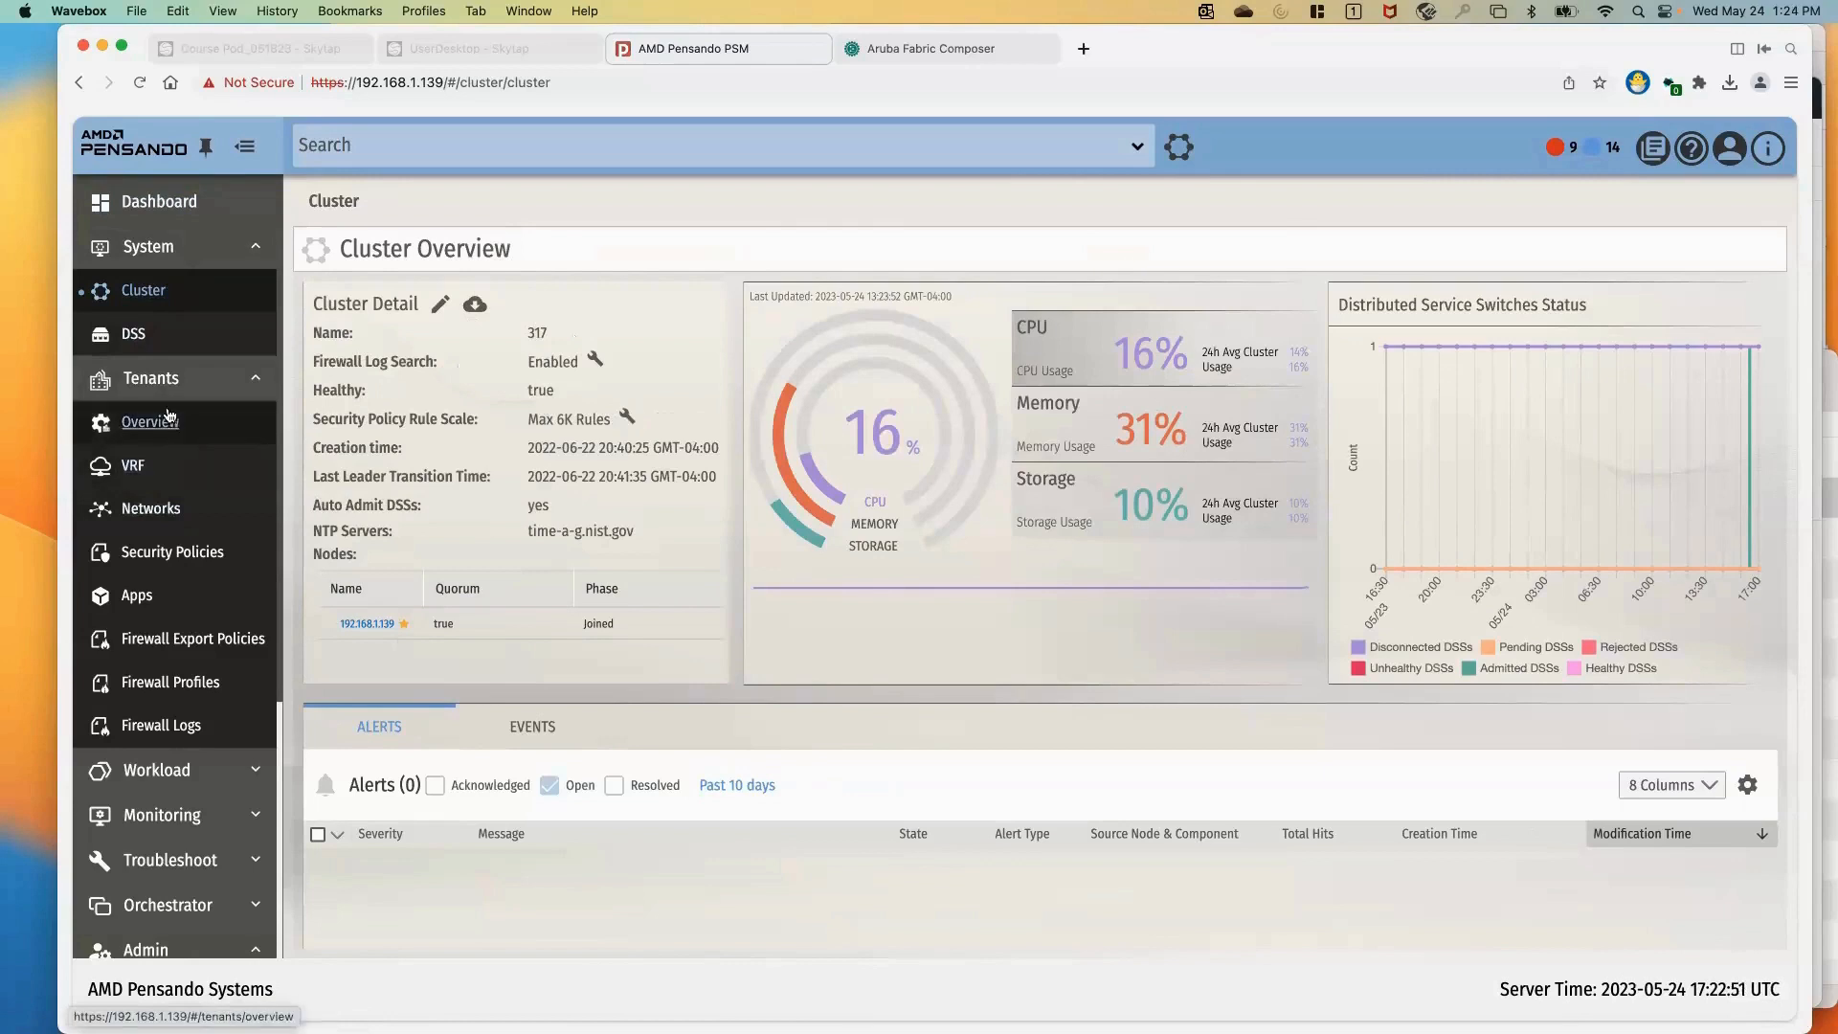
click(134, 335)
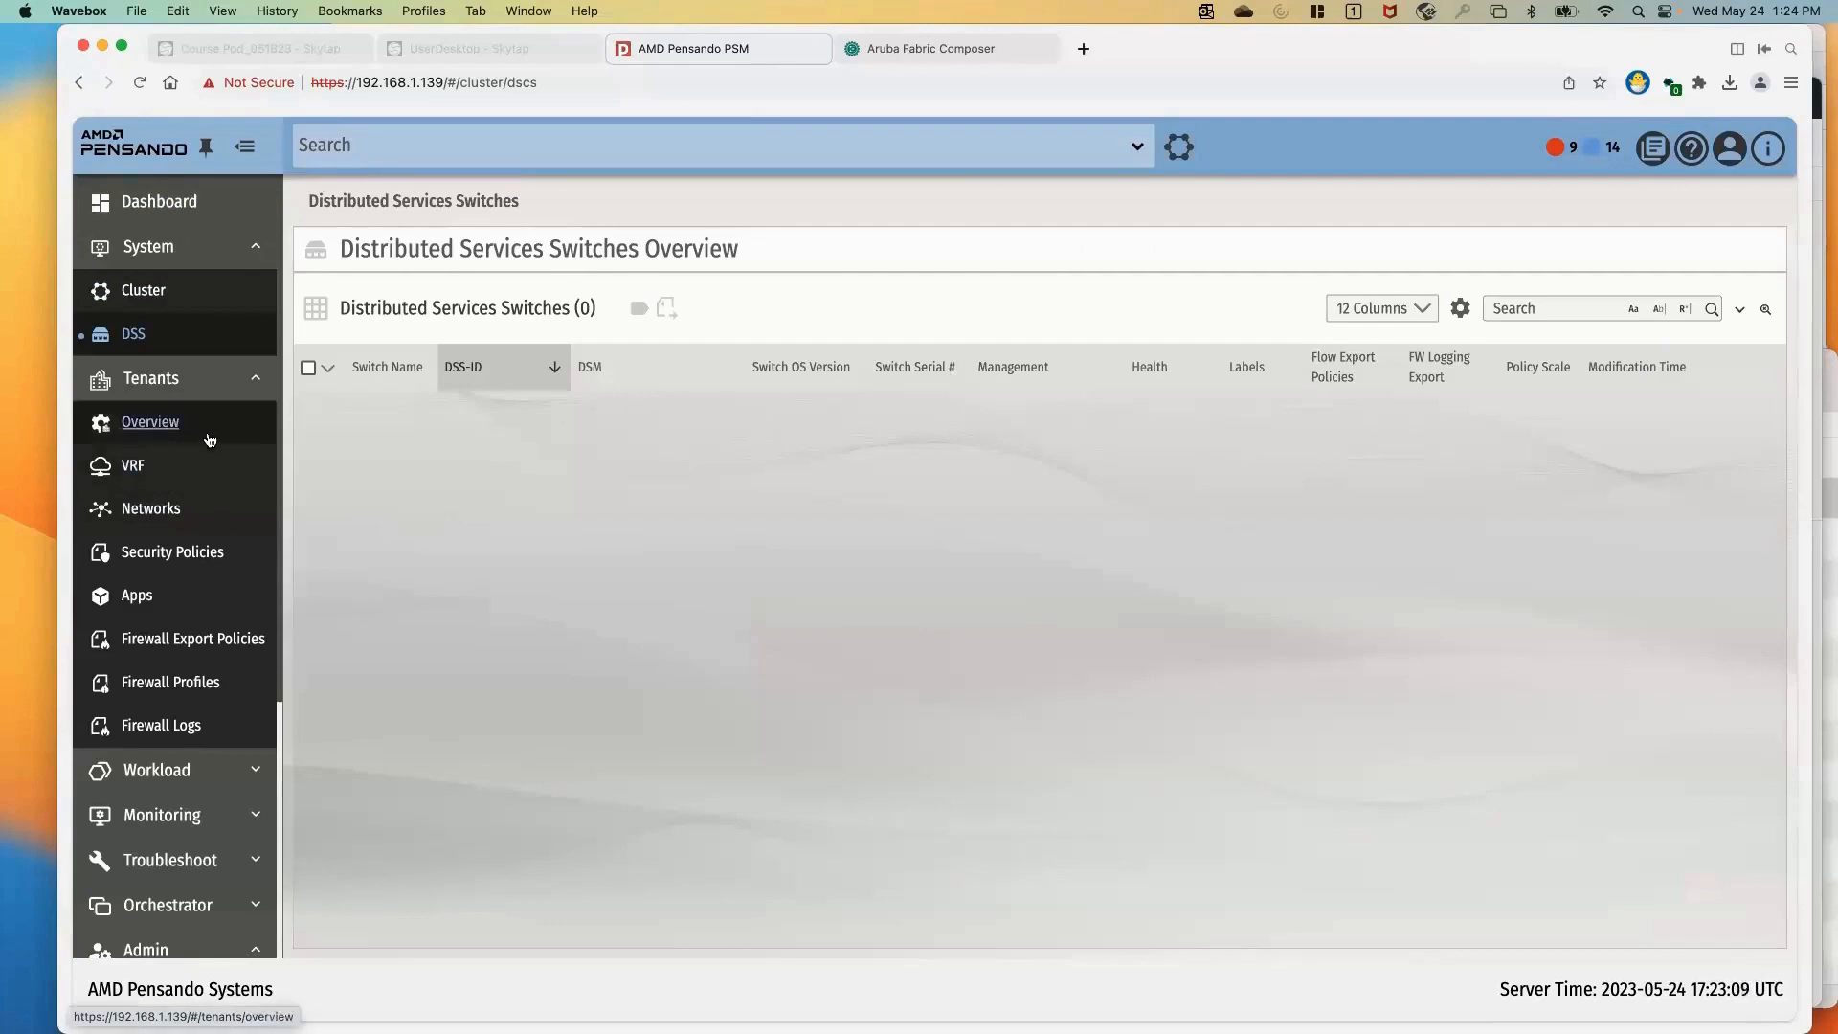
click(252, 250)
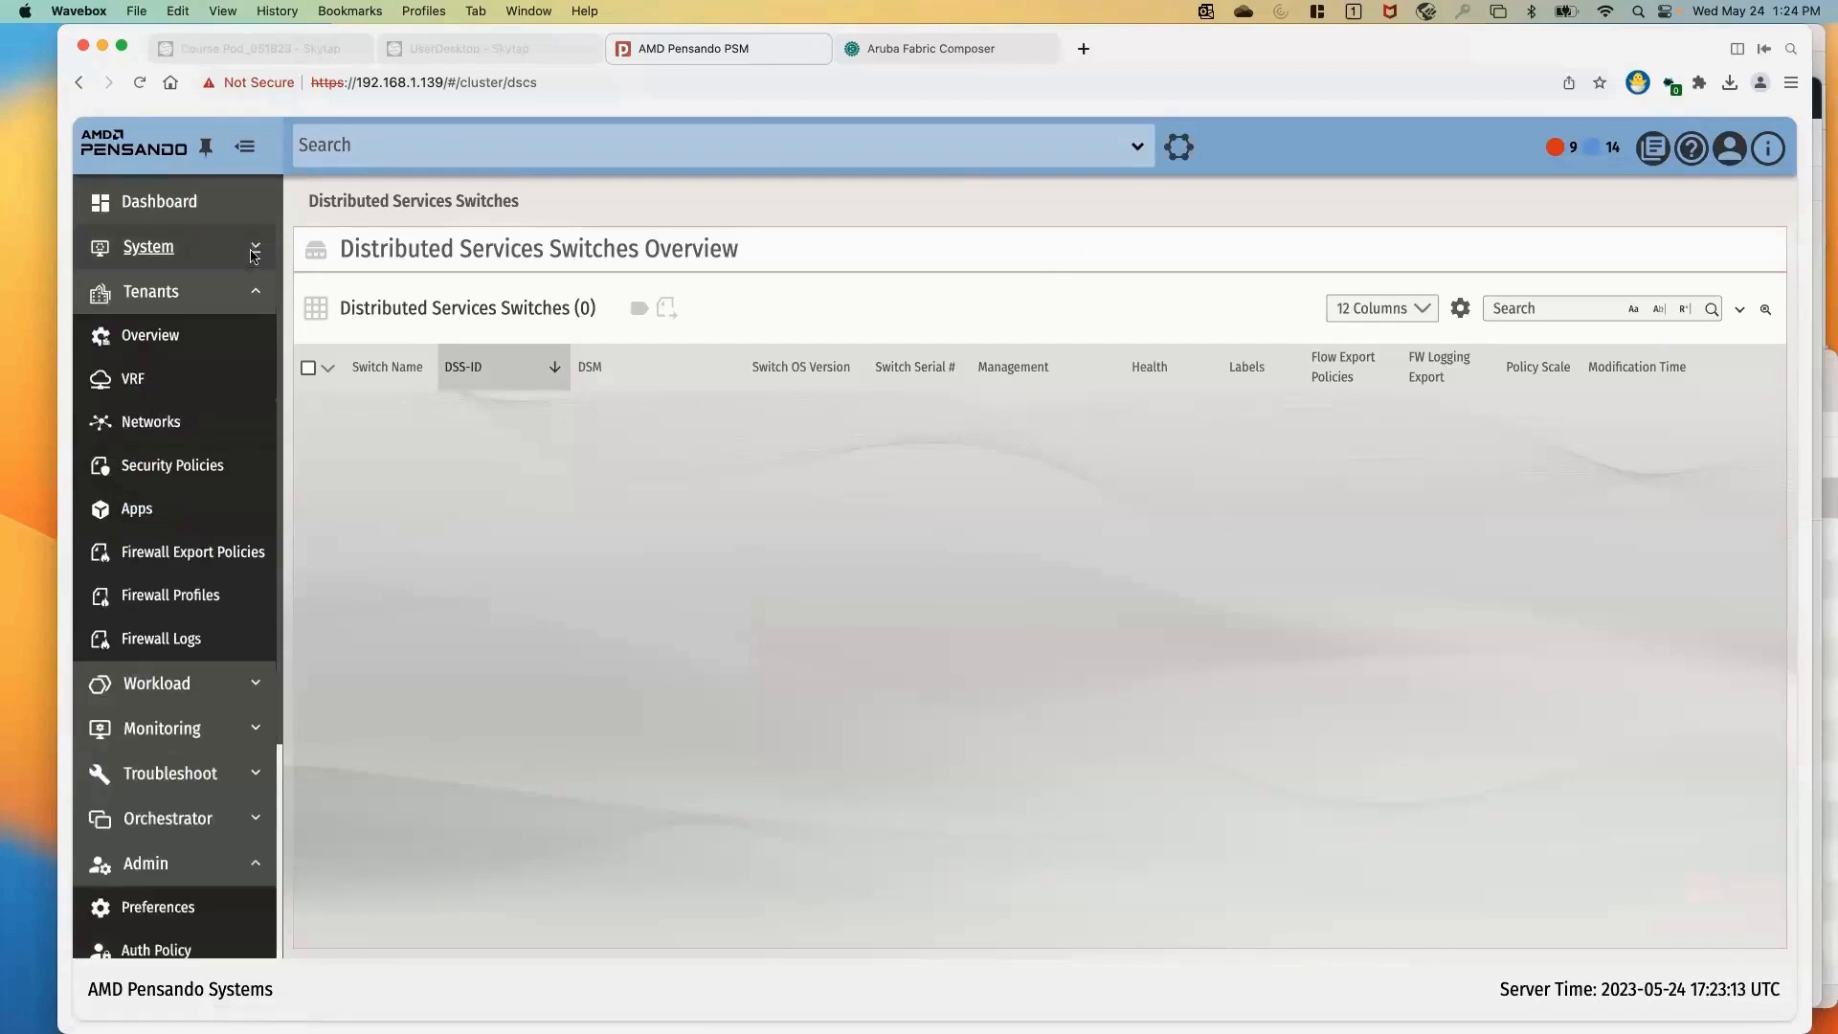
Review the roles under the admin user management settings and the authentication policy
scroll(240, 571, down, 5)
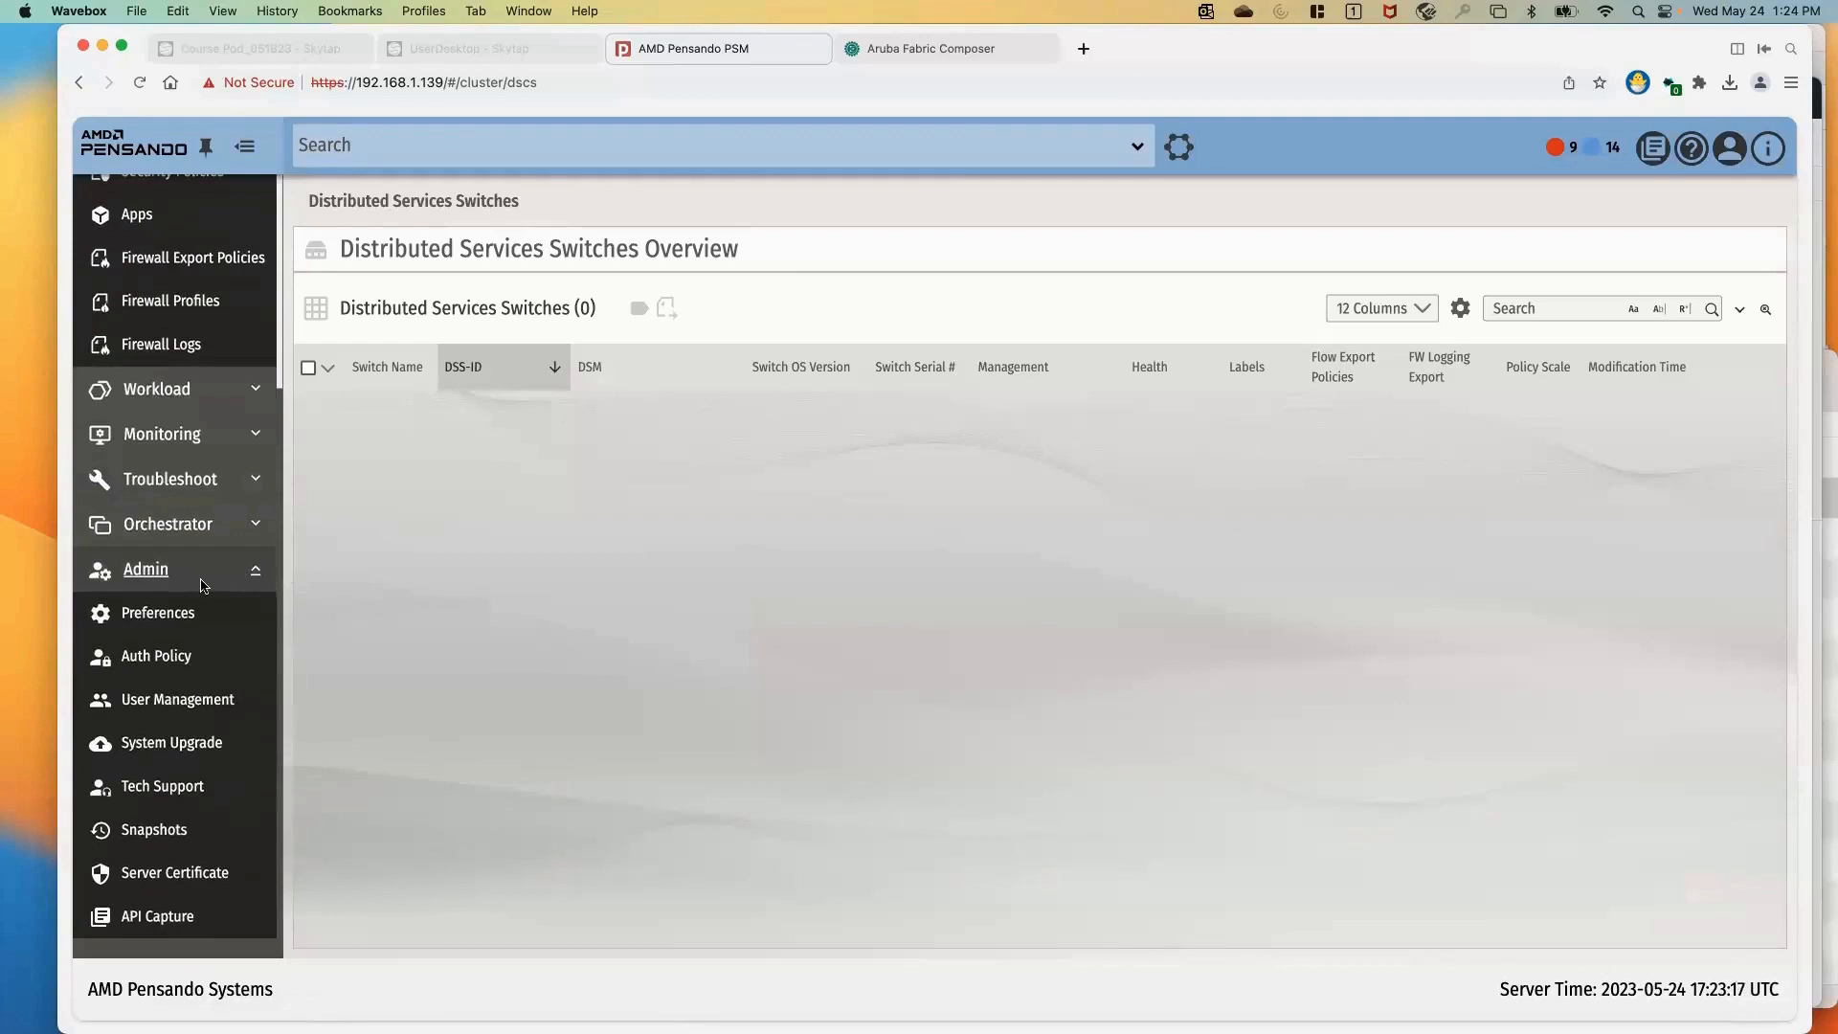
scroll(202, 586, up, 4)
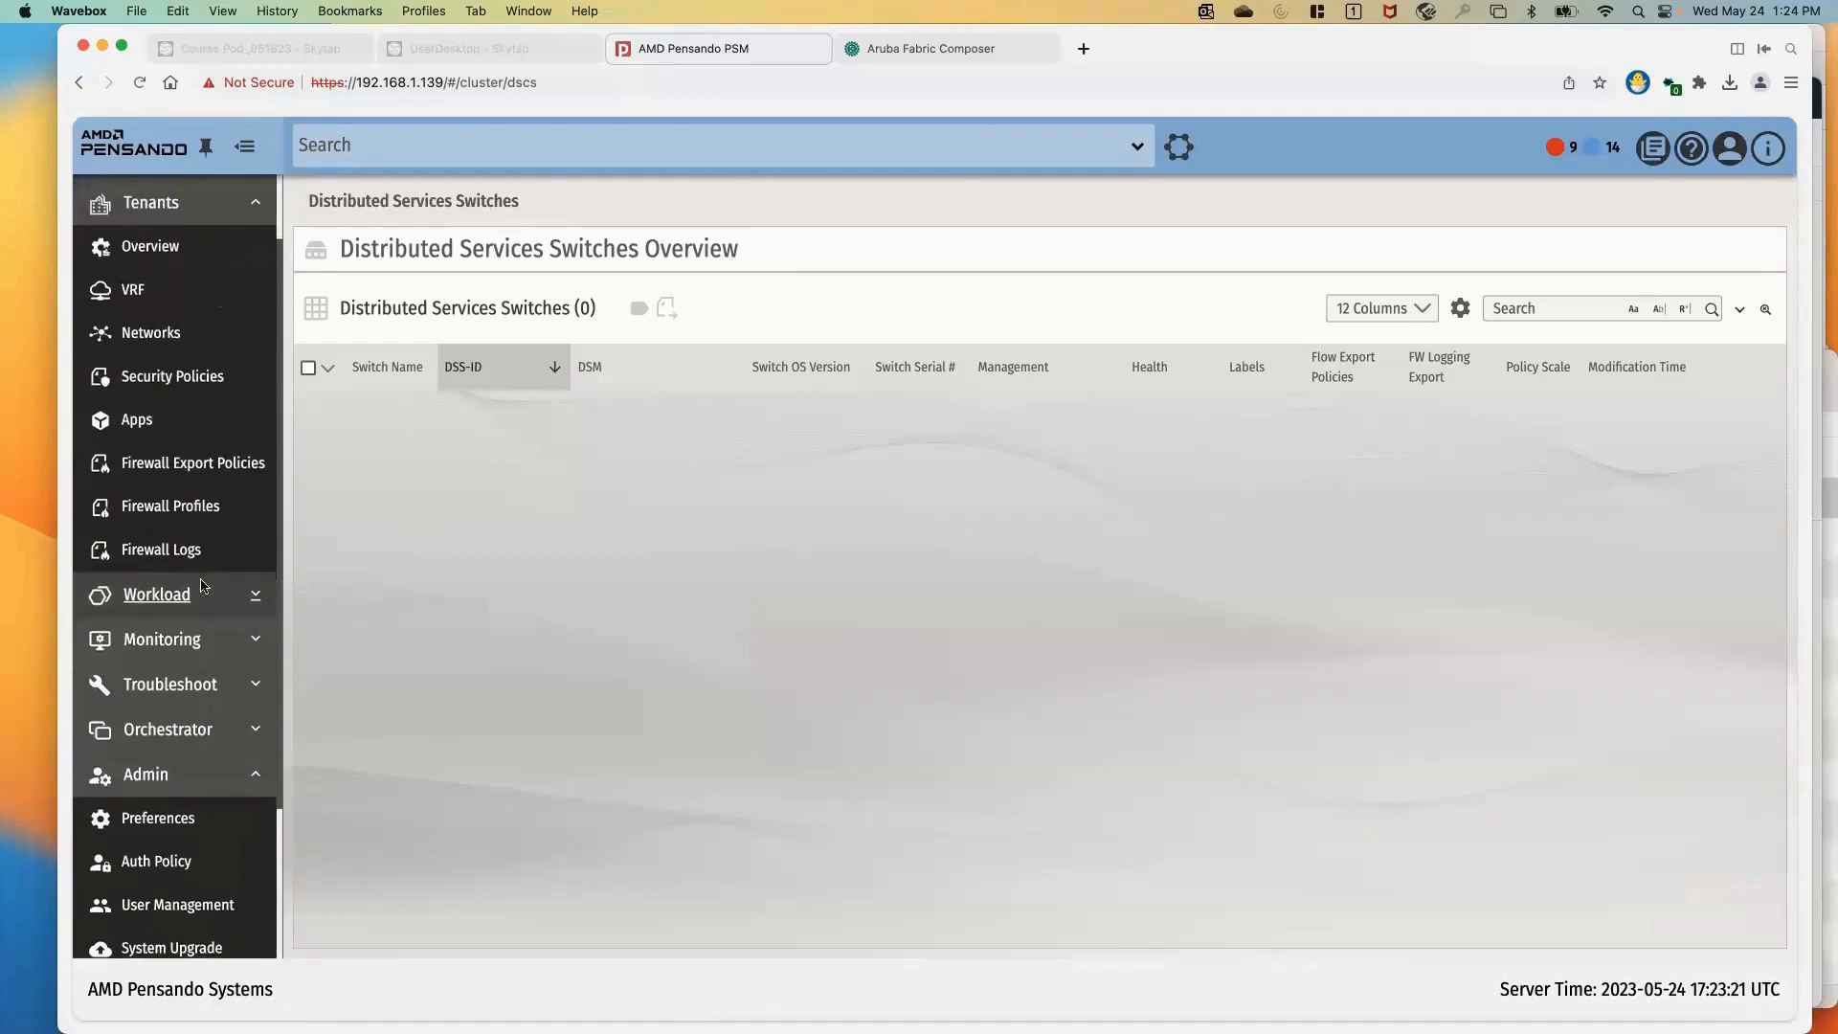
scroll(202, 586, down, 4)
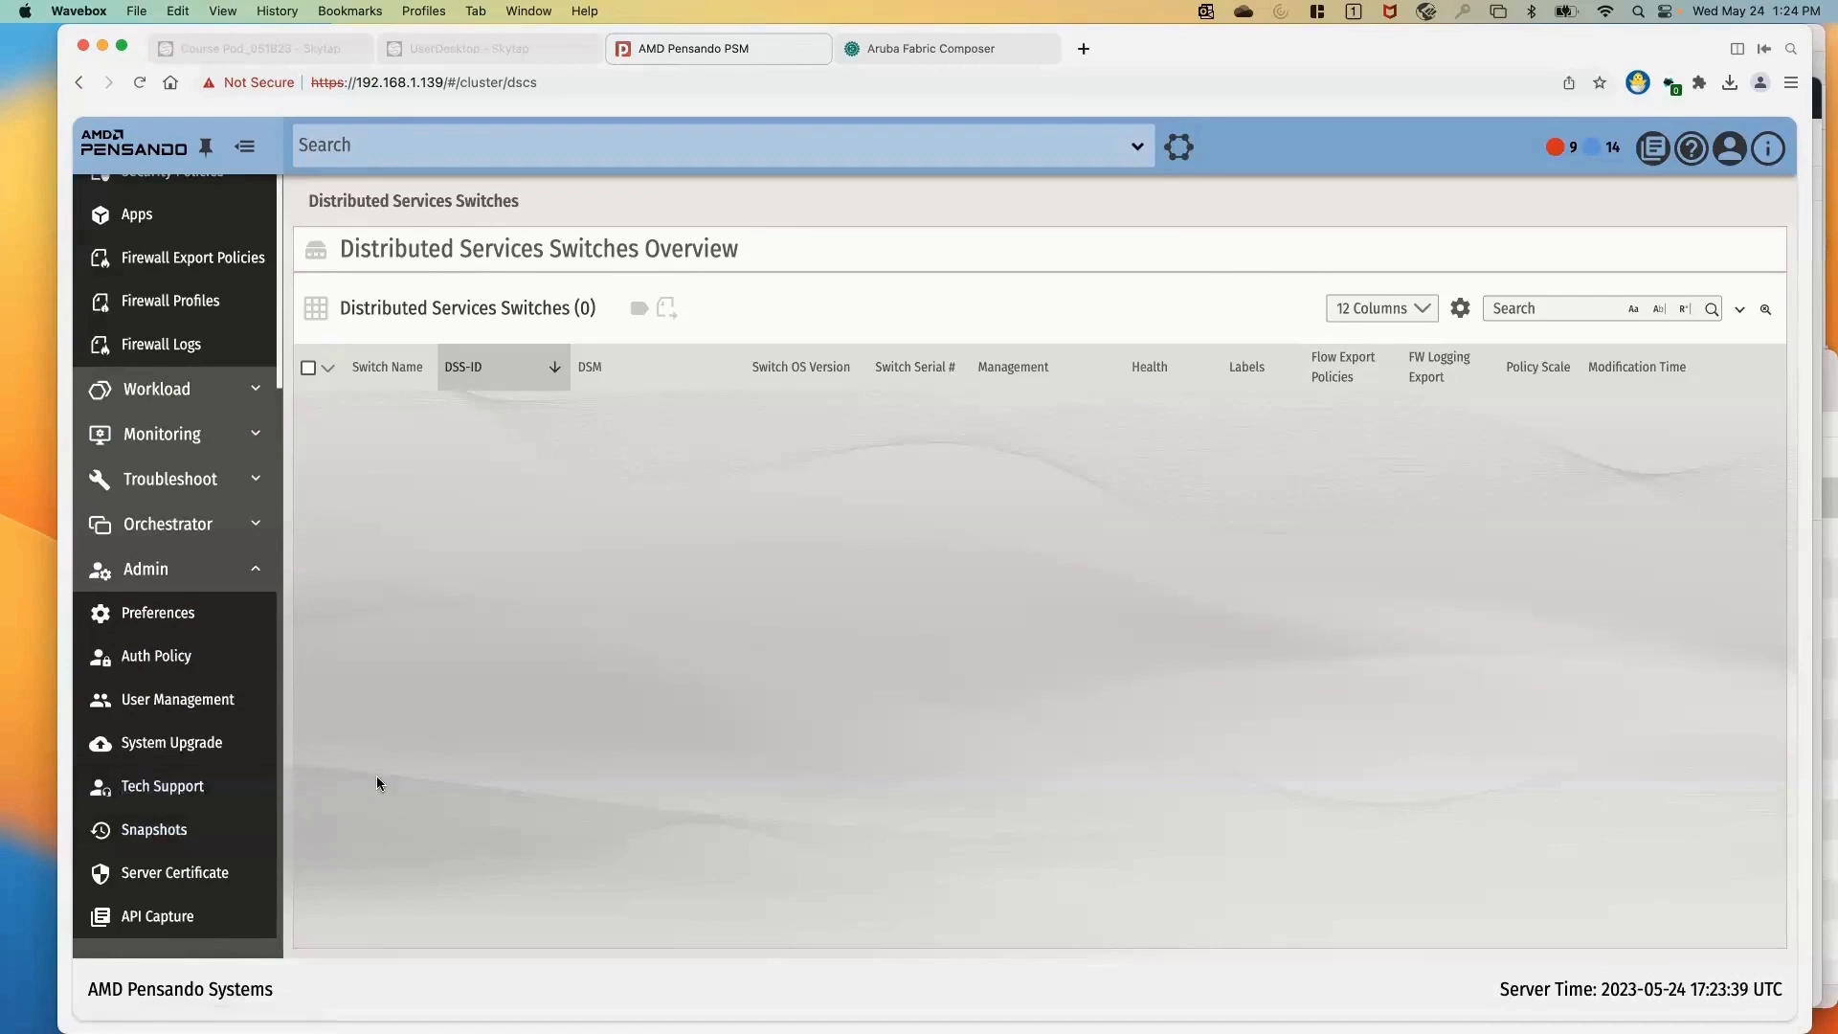
click(177, 700)
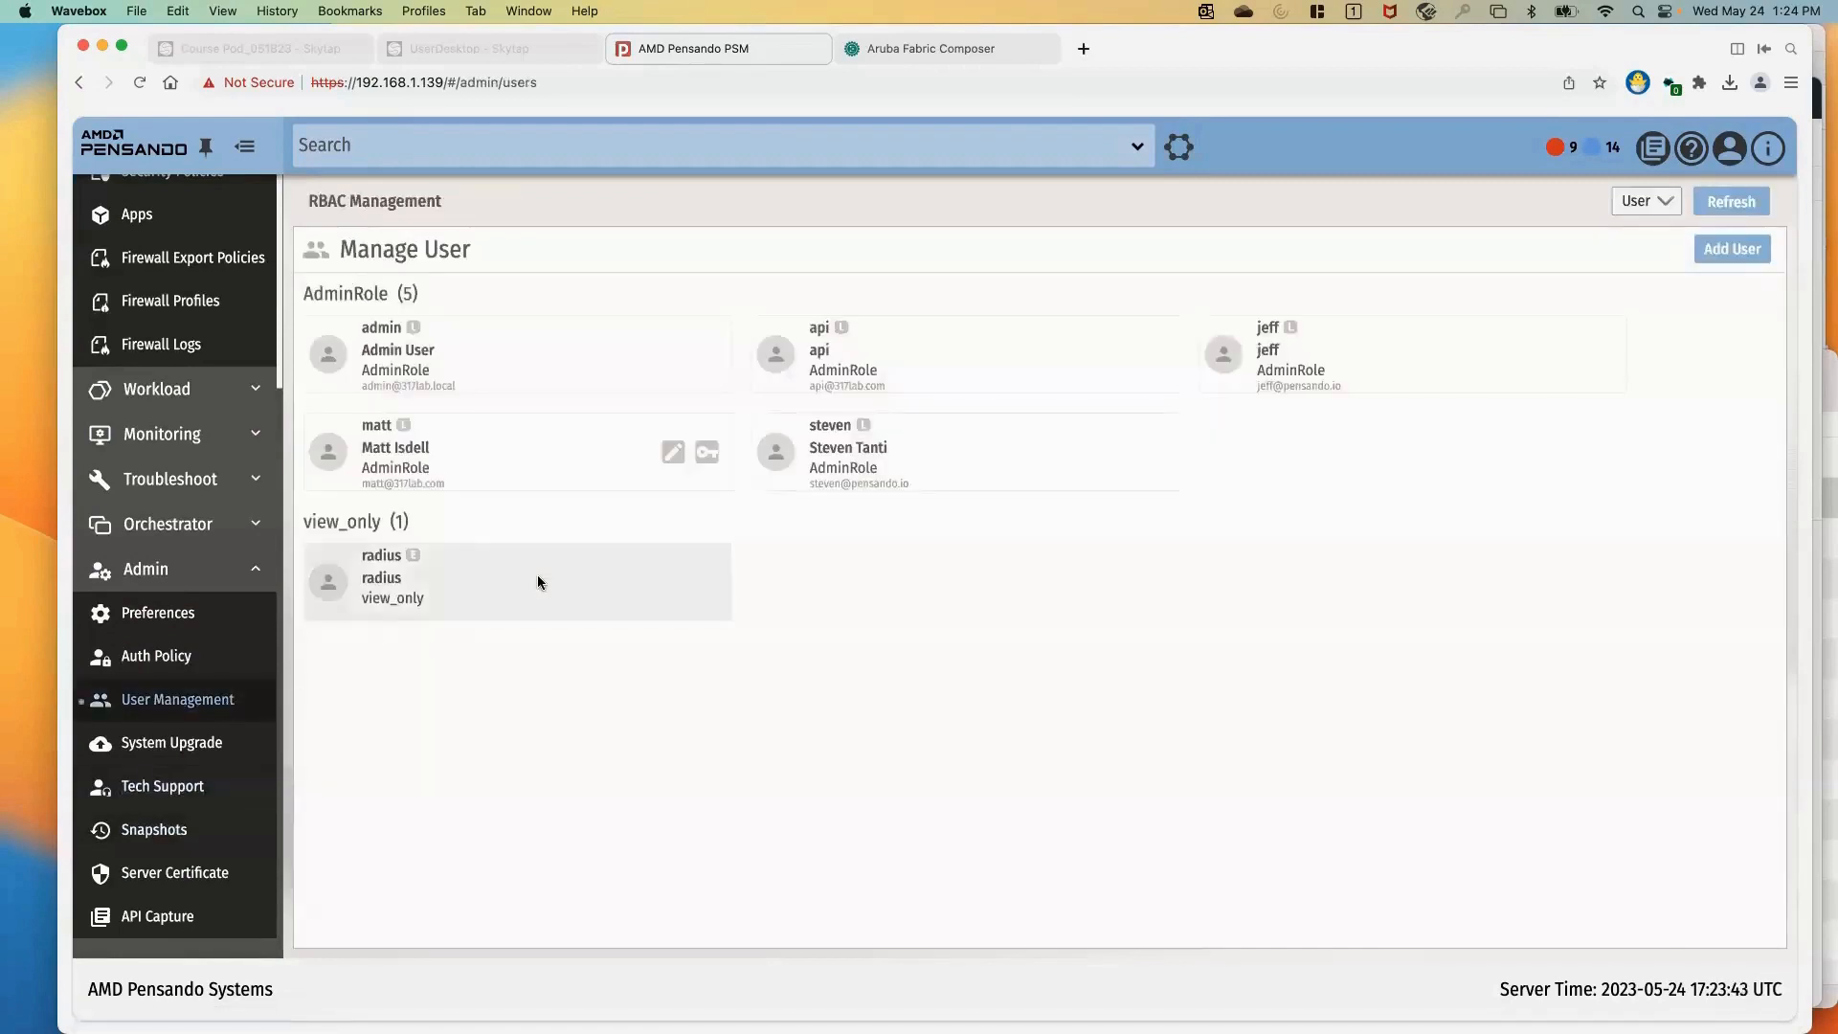
click(1637, 208)
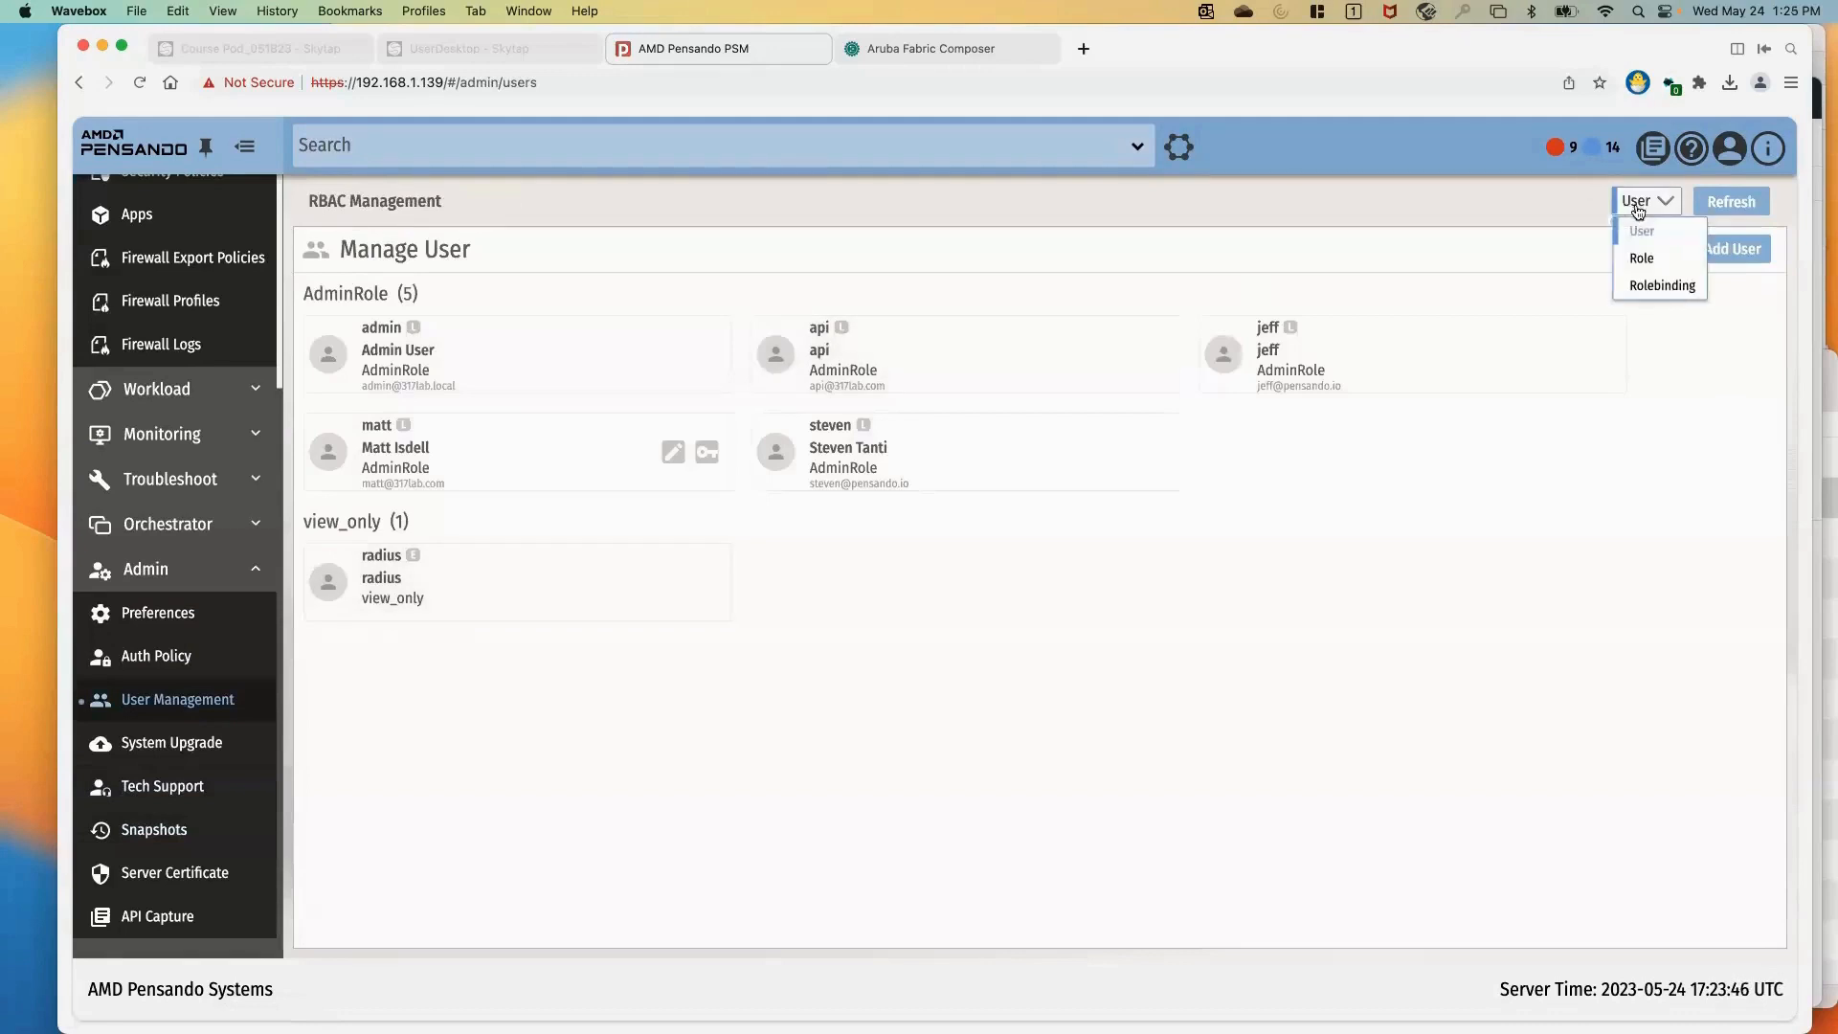
click(1638, 257)
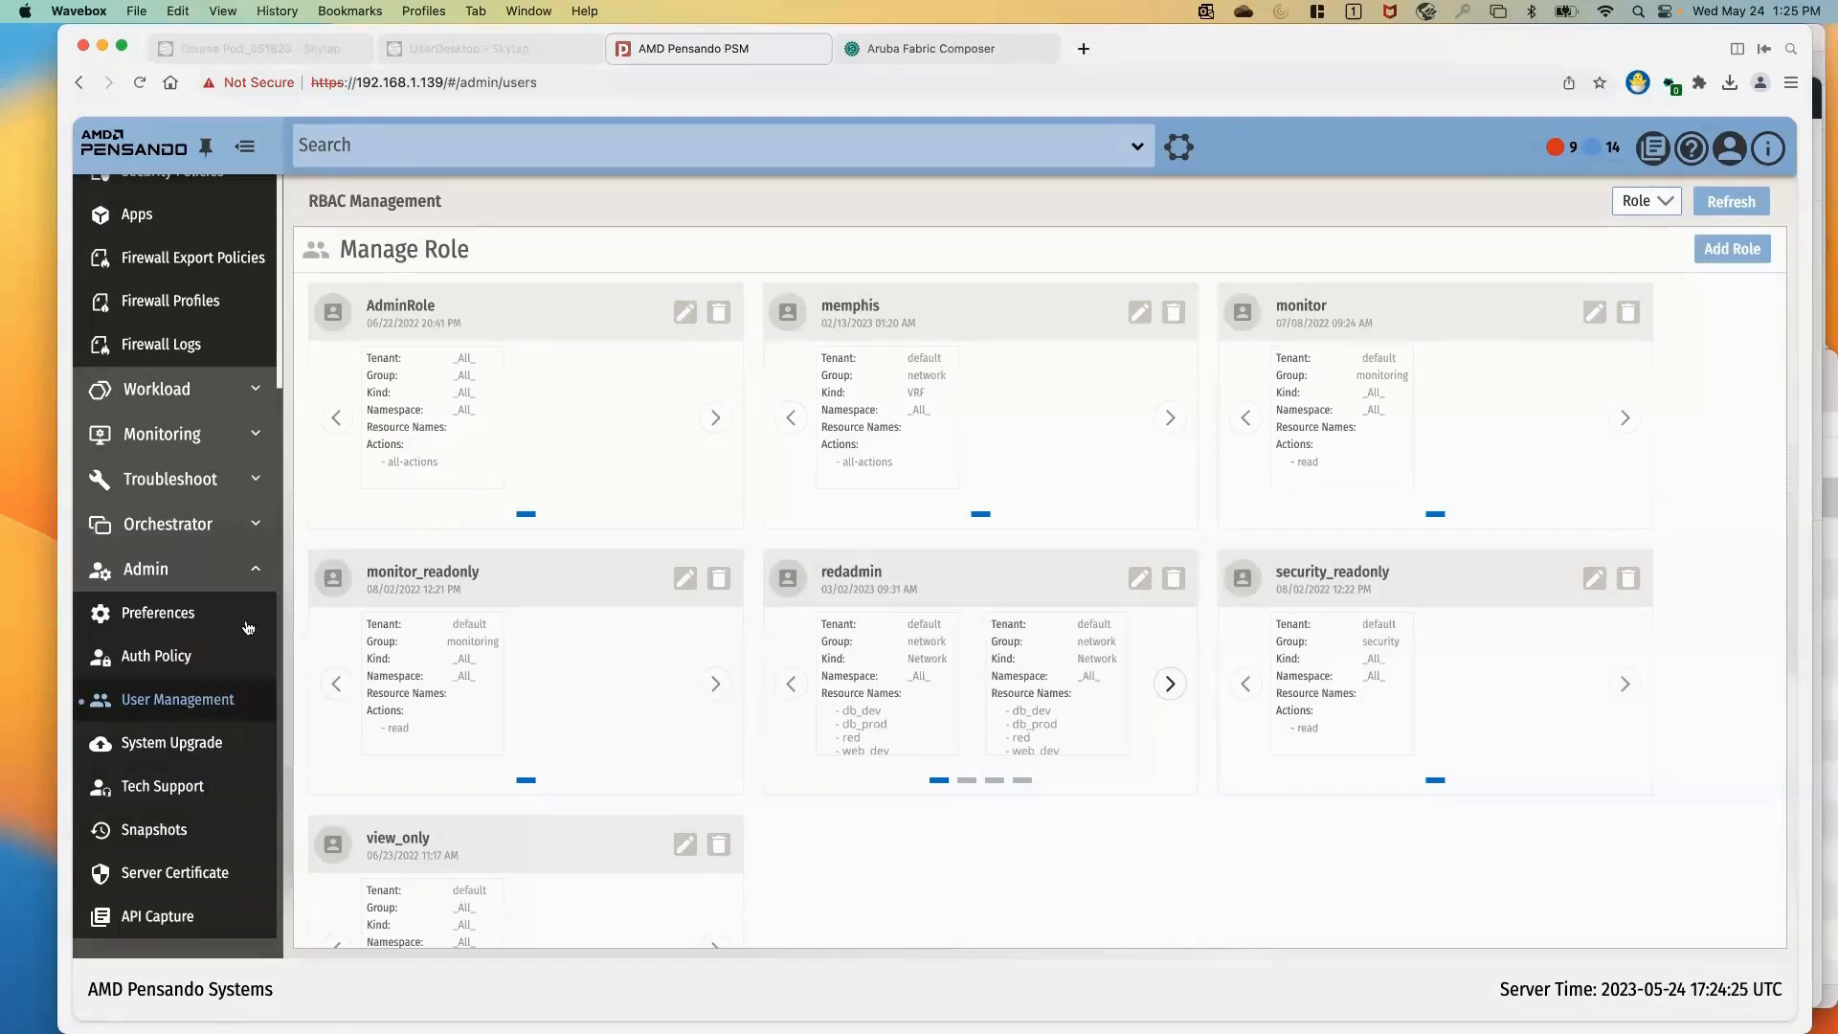
click(177, 658)
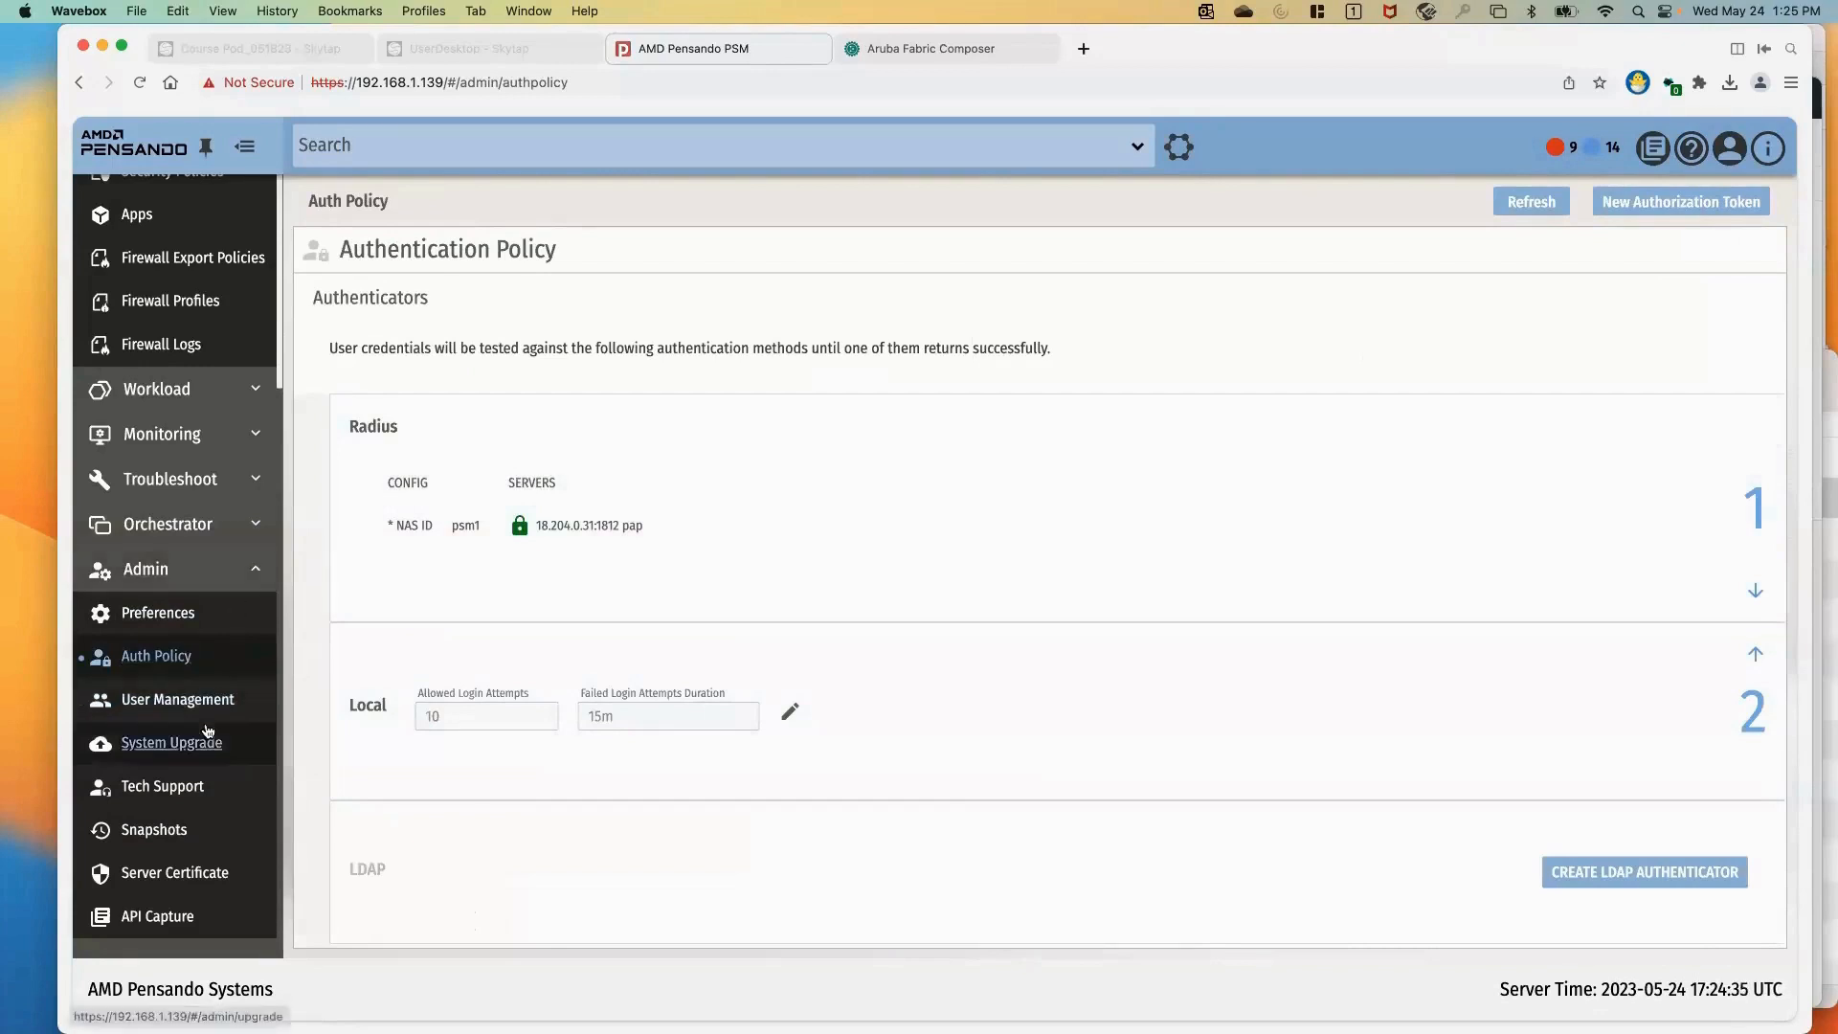
Enable live API capture and generate calls by viewing the firewall profile, the app list and the new-app form
click(160, 920)
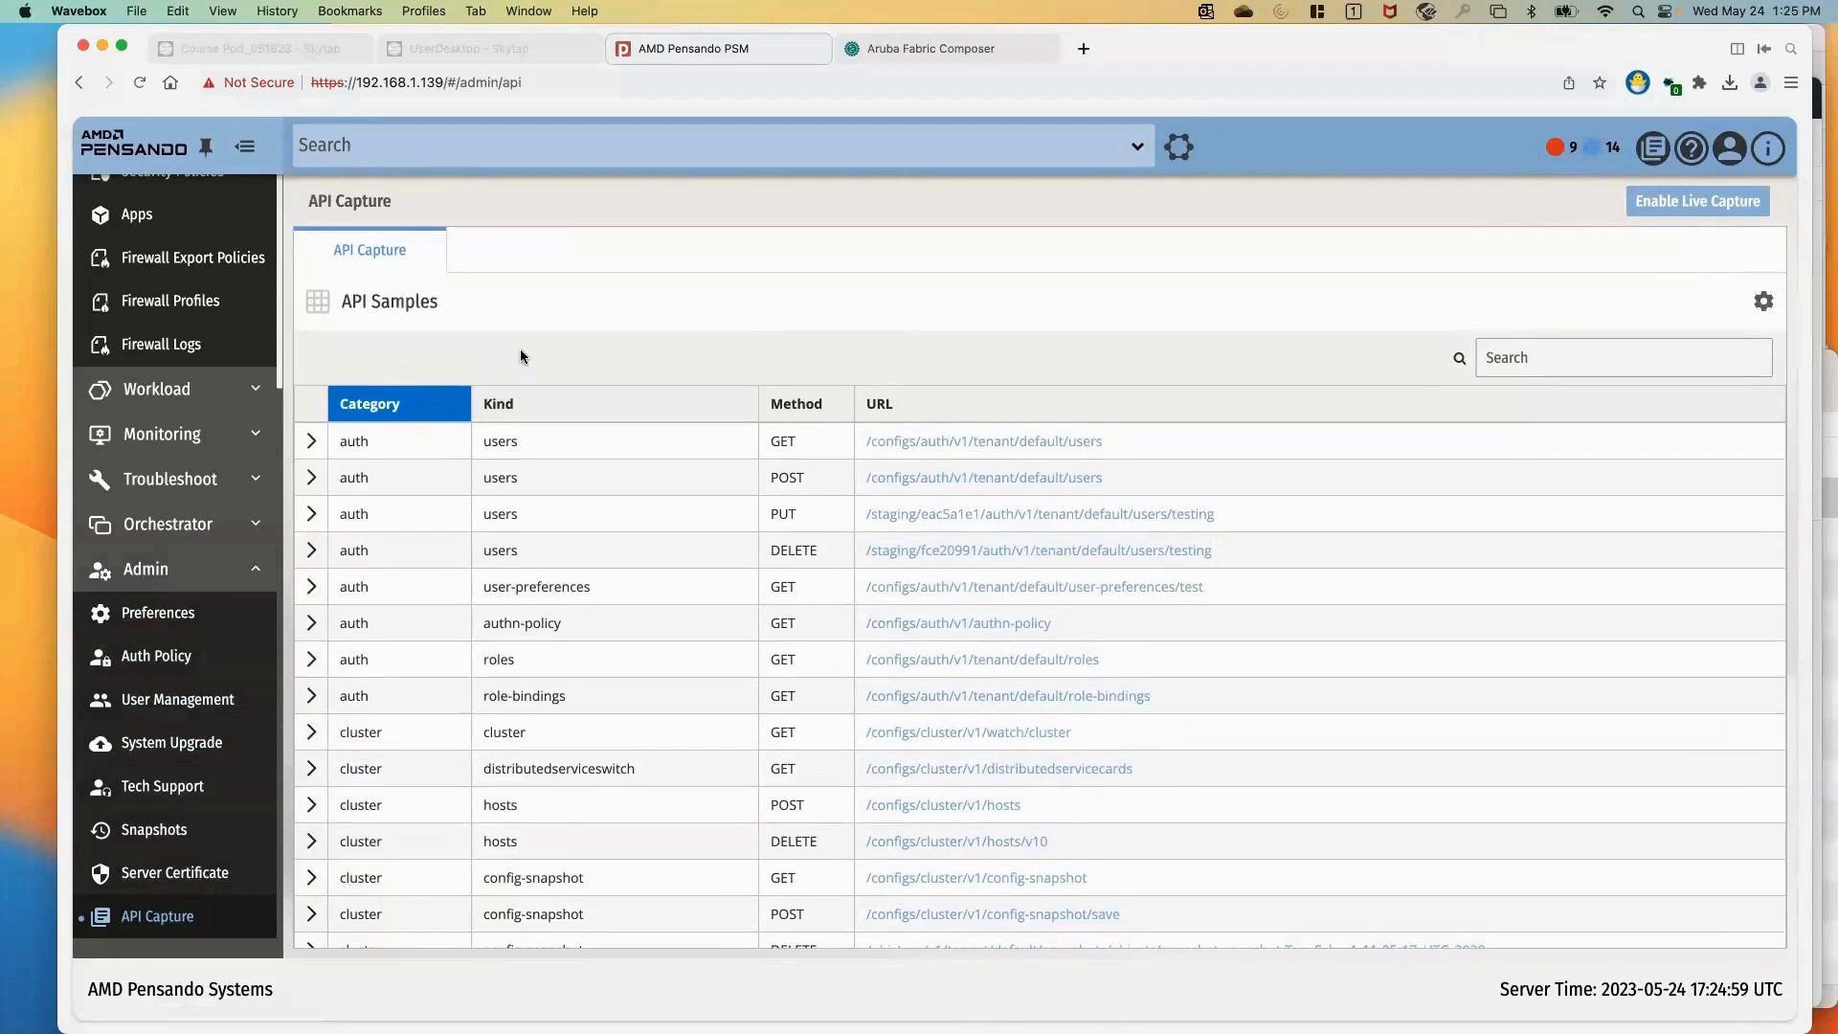
click(1700, 206)
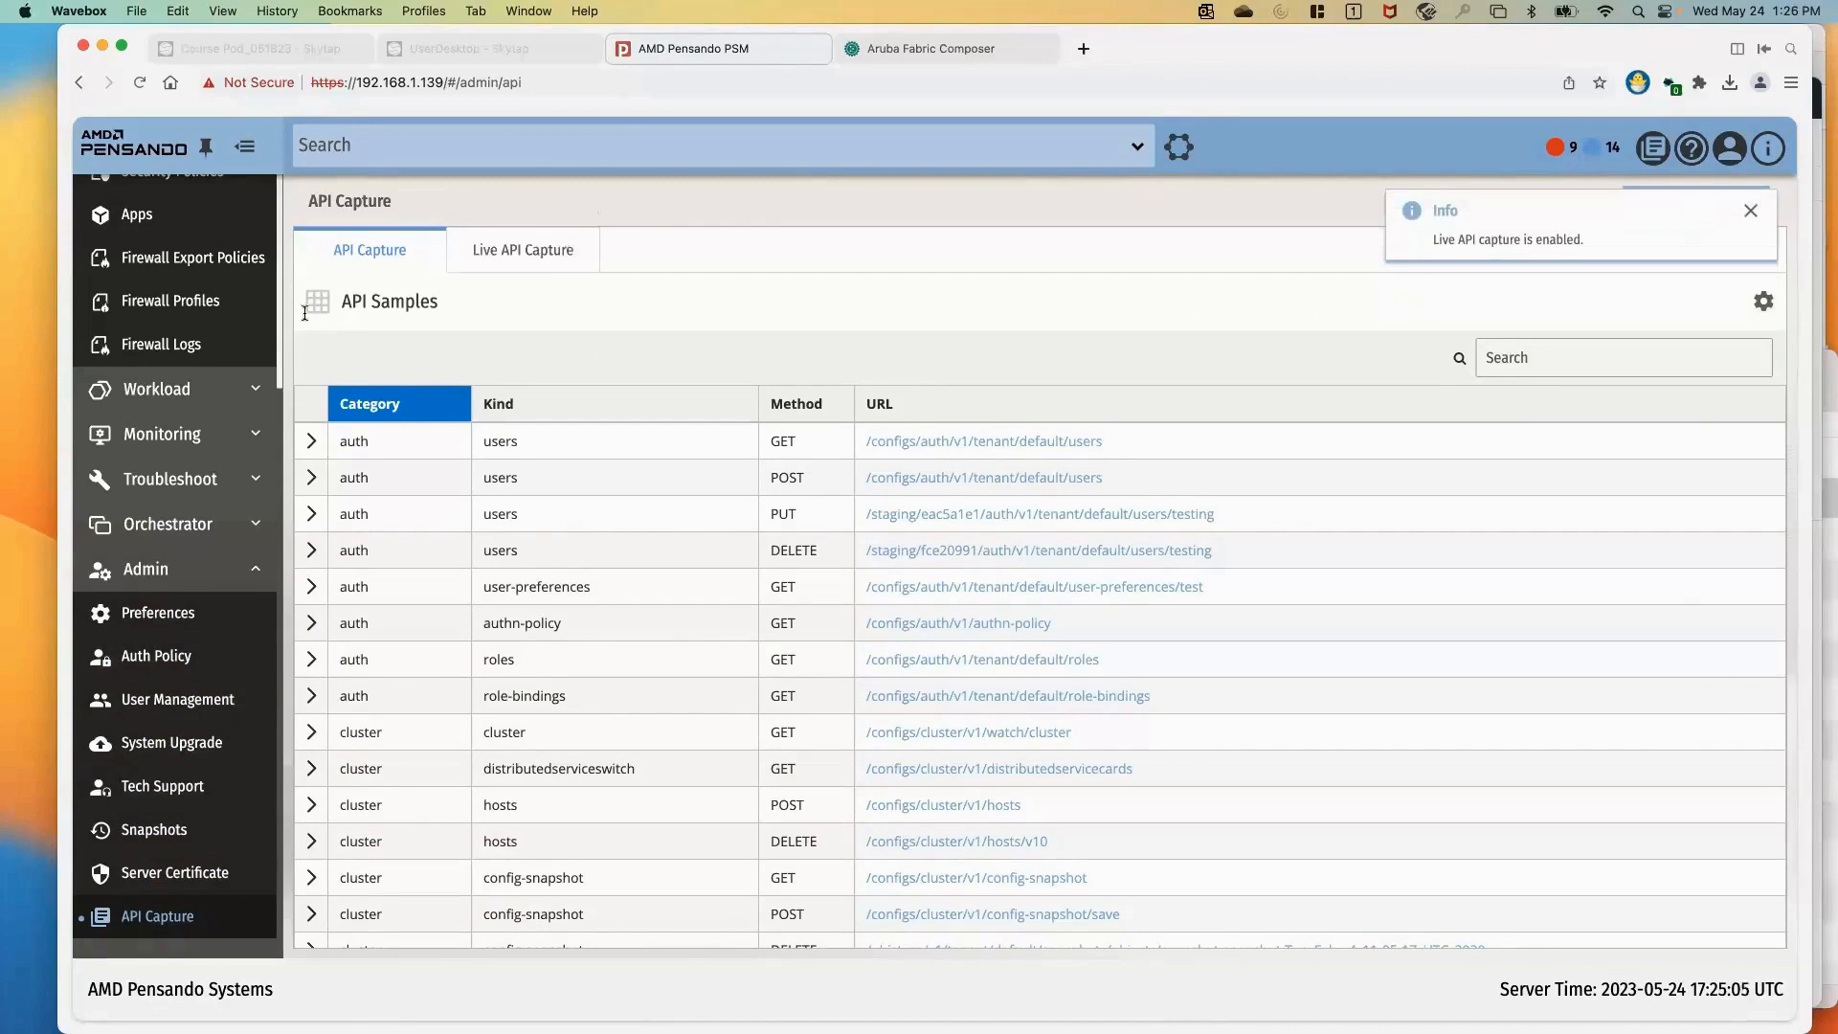
click(177, 302)
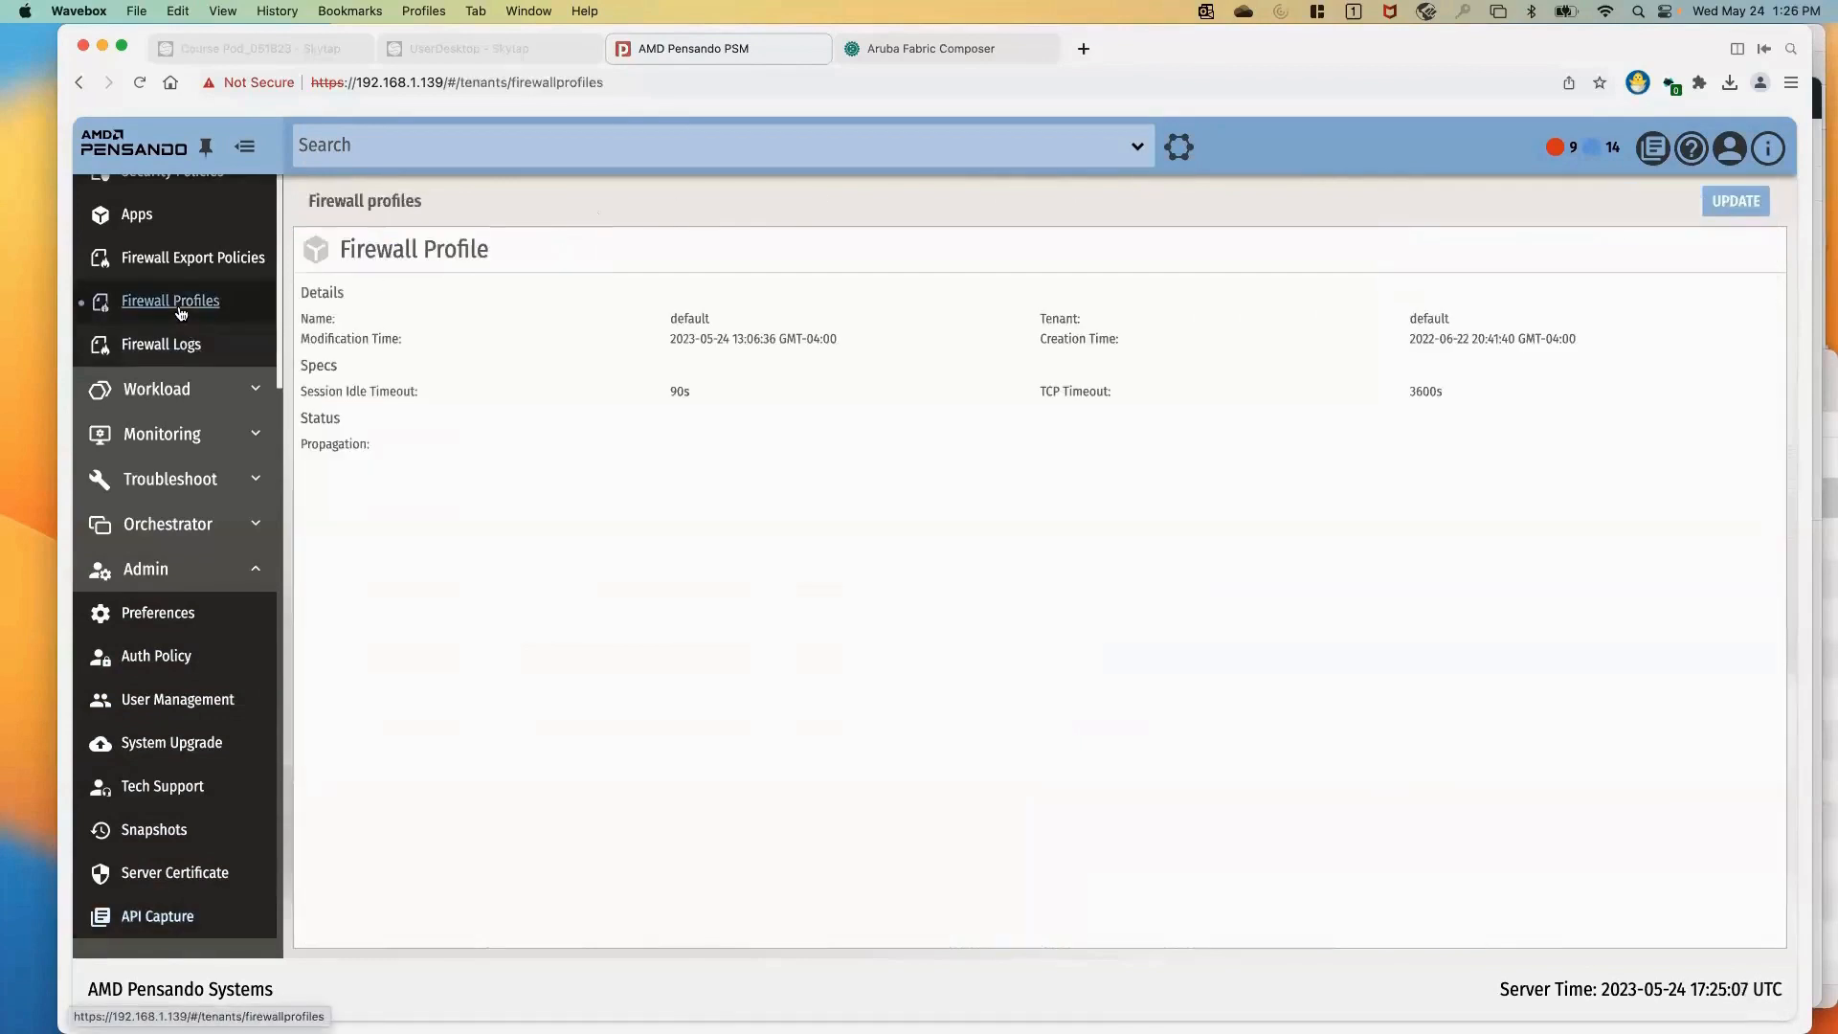
click(136, 220)
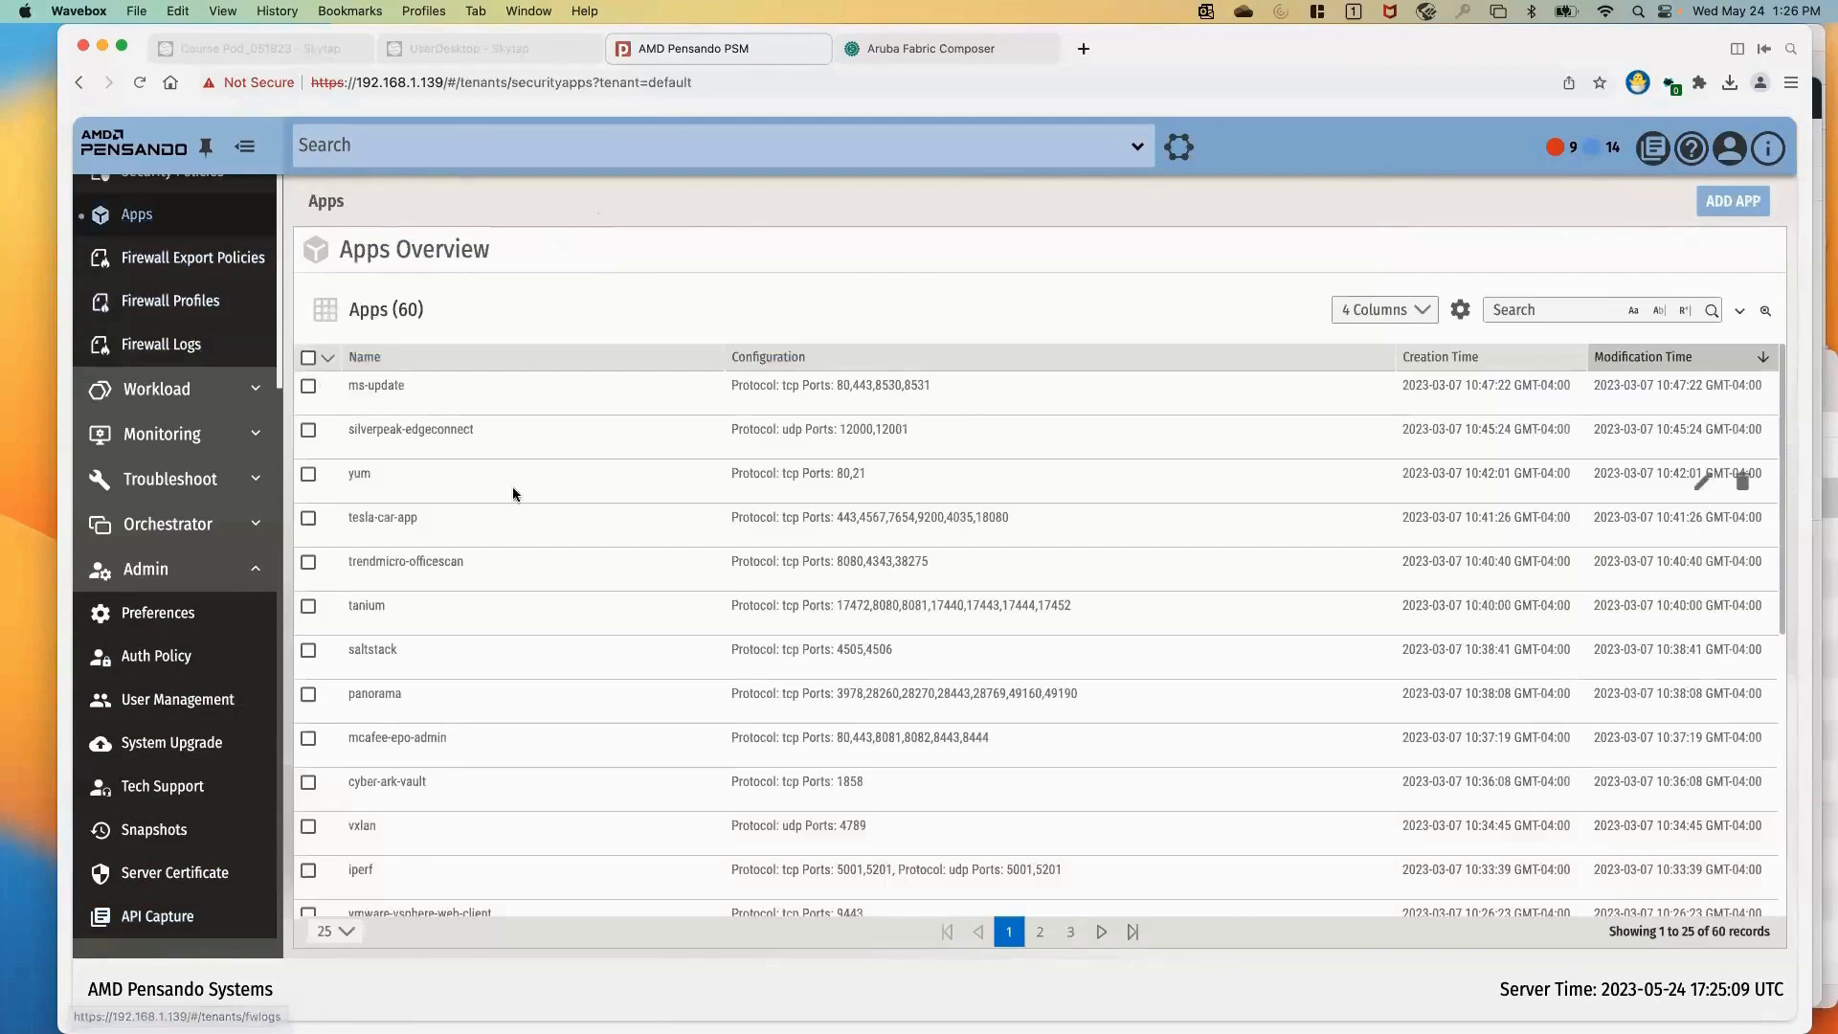
click(1734, 208)
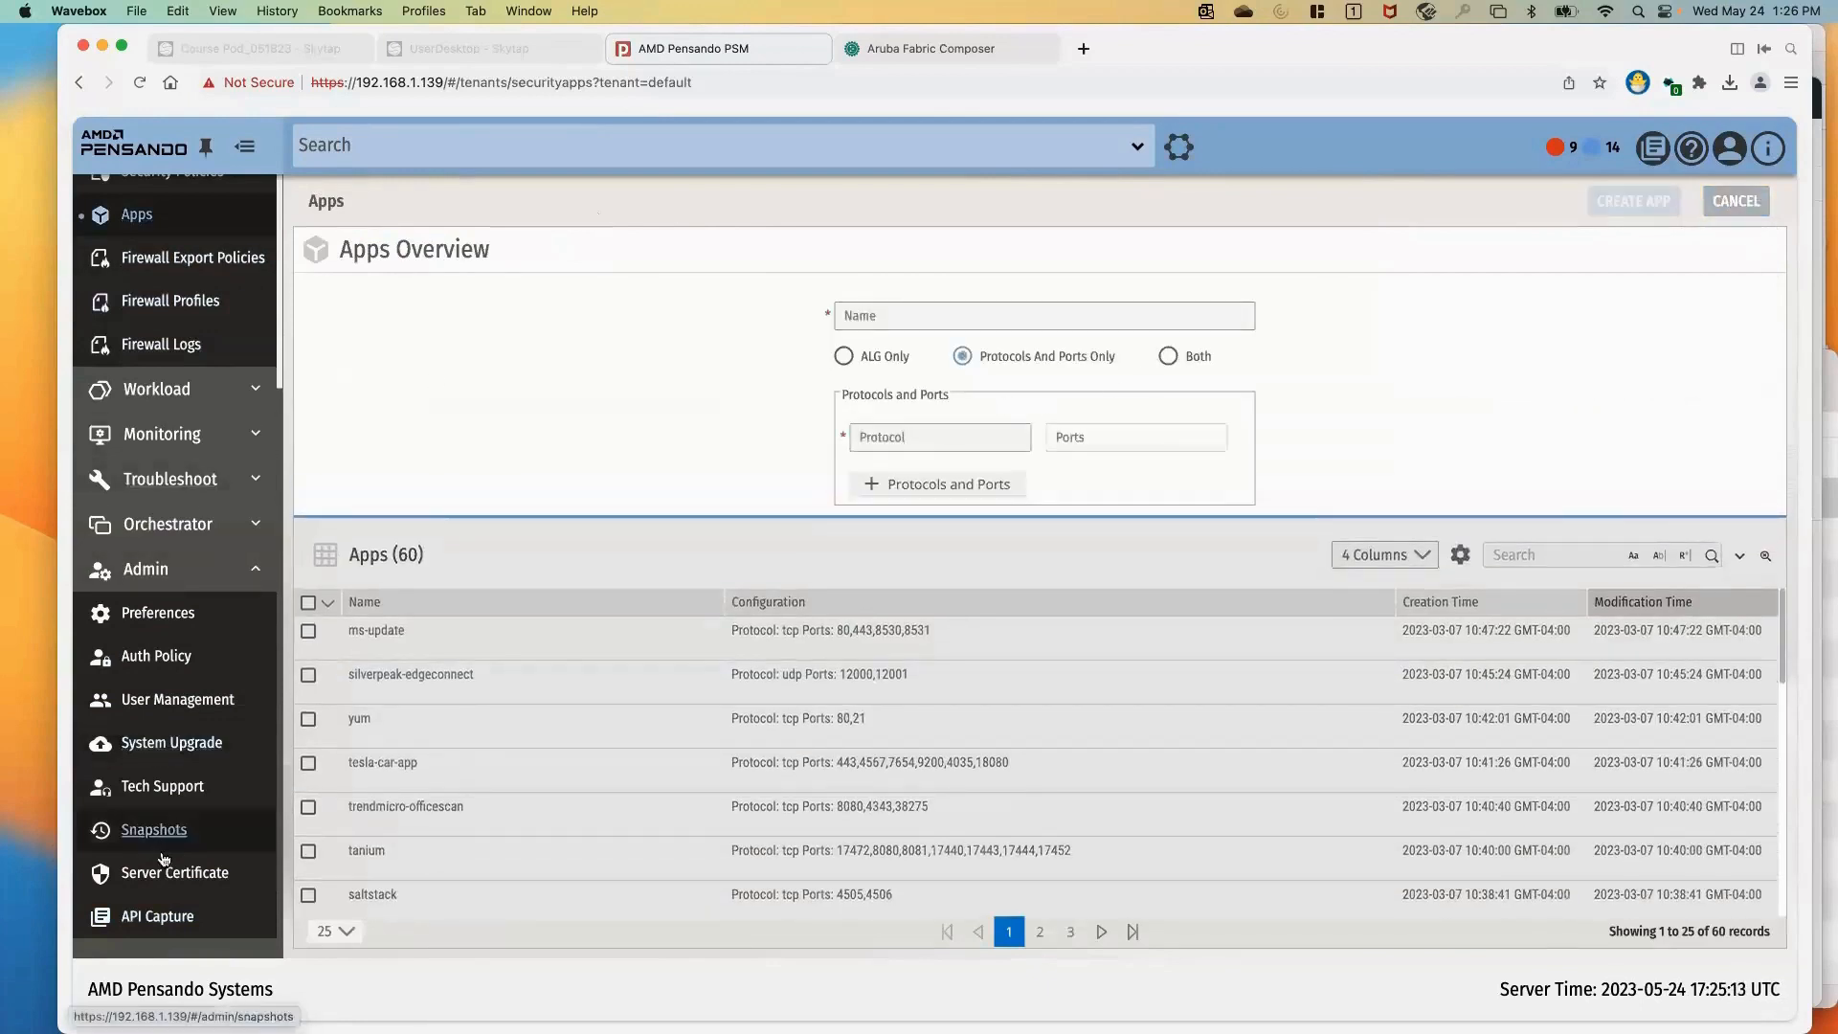
Examine the request and response details of the security apps GET call in the live API capture
click(157, 916)
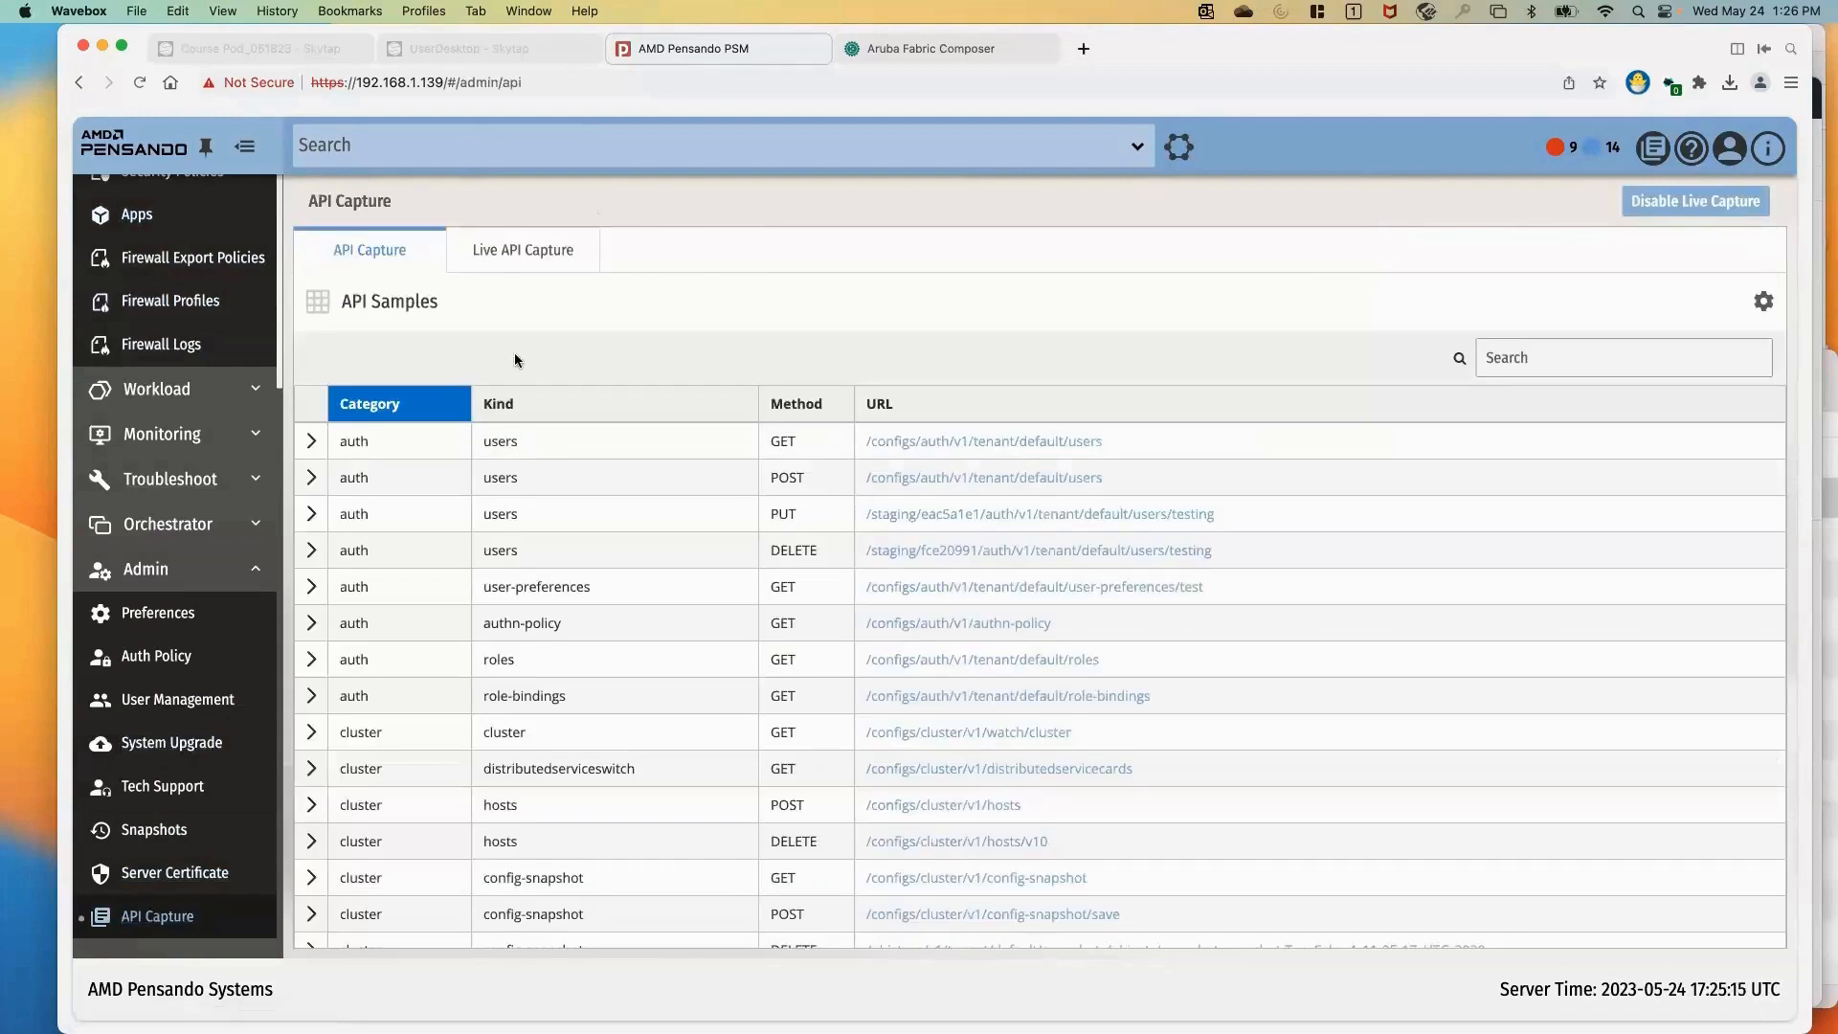
click(514, 261)
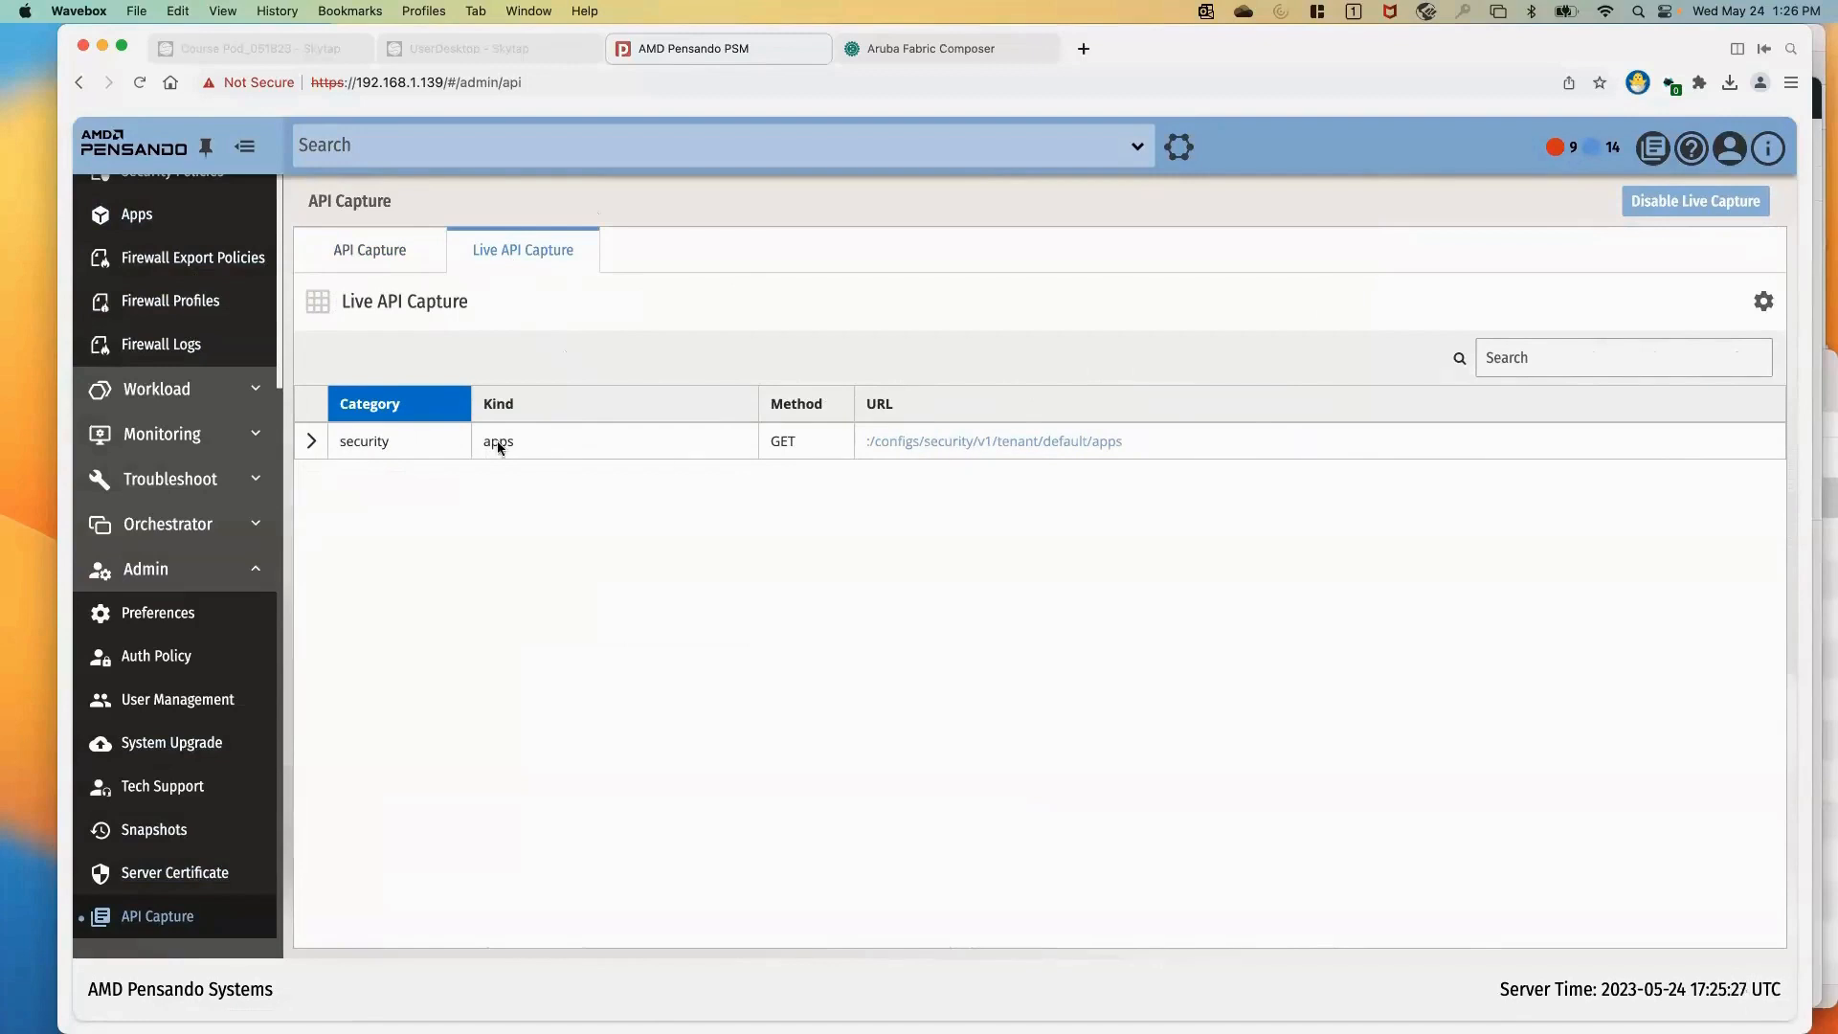
click(311, 442)
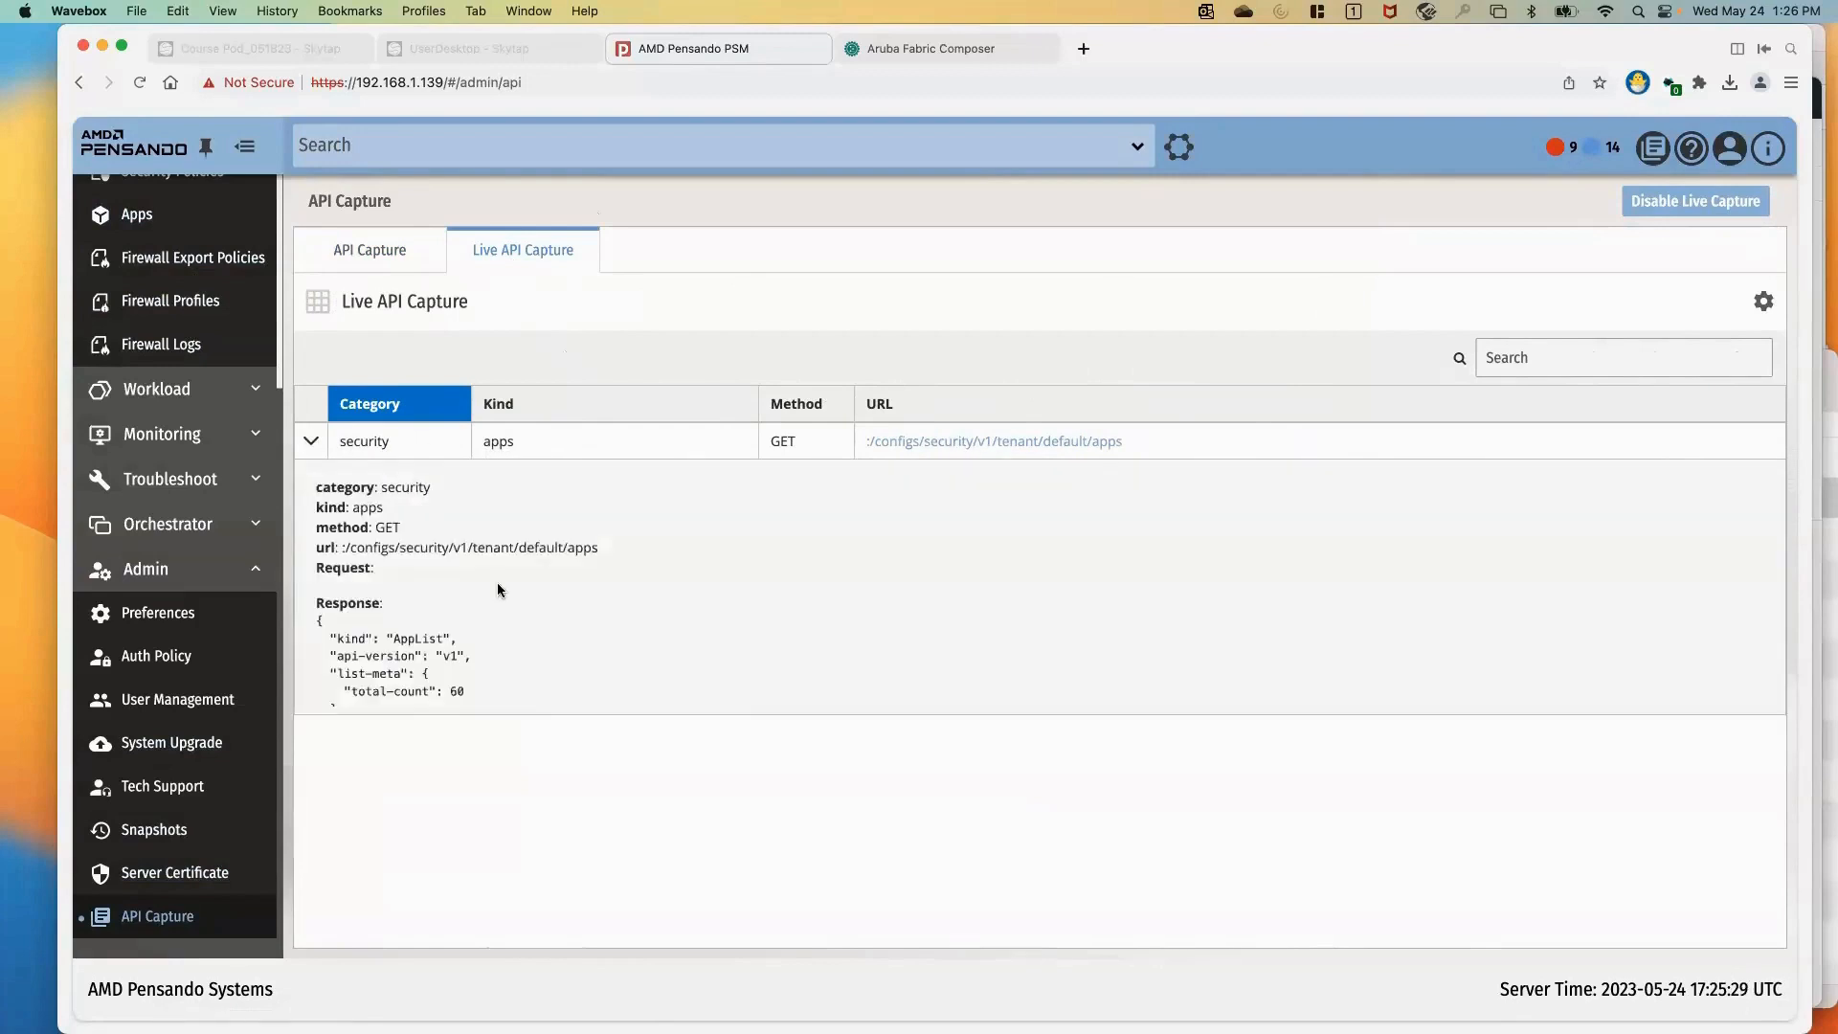
scroll(497, 582, down, 3)
scroll(497, 582, down, 5)
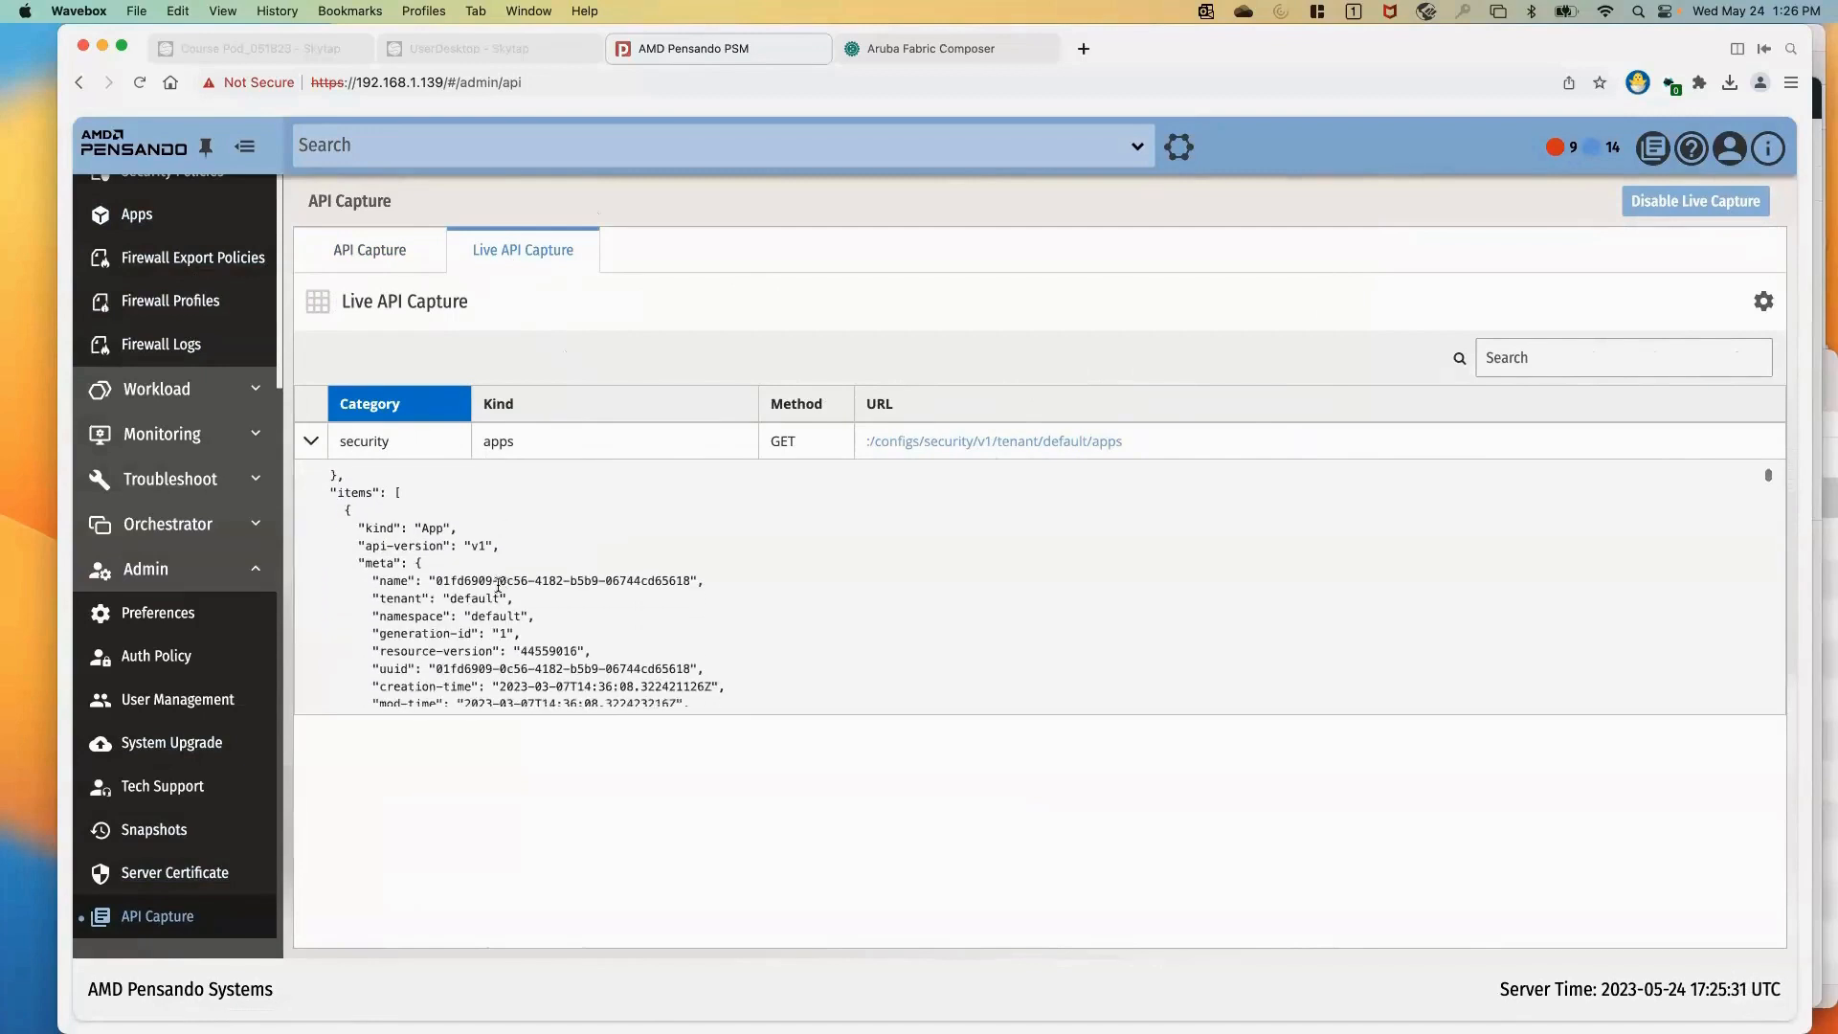
scroll(498, 586, down, 5)
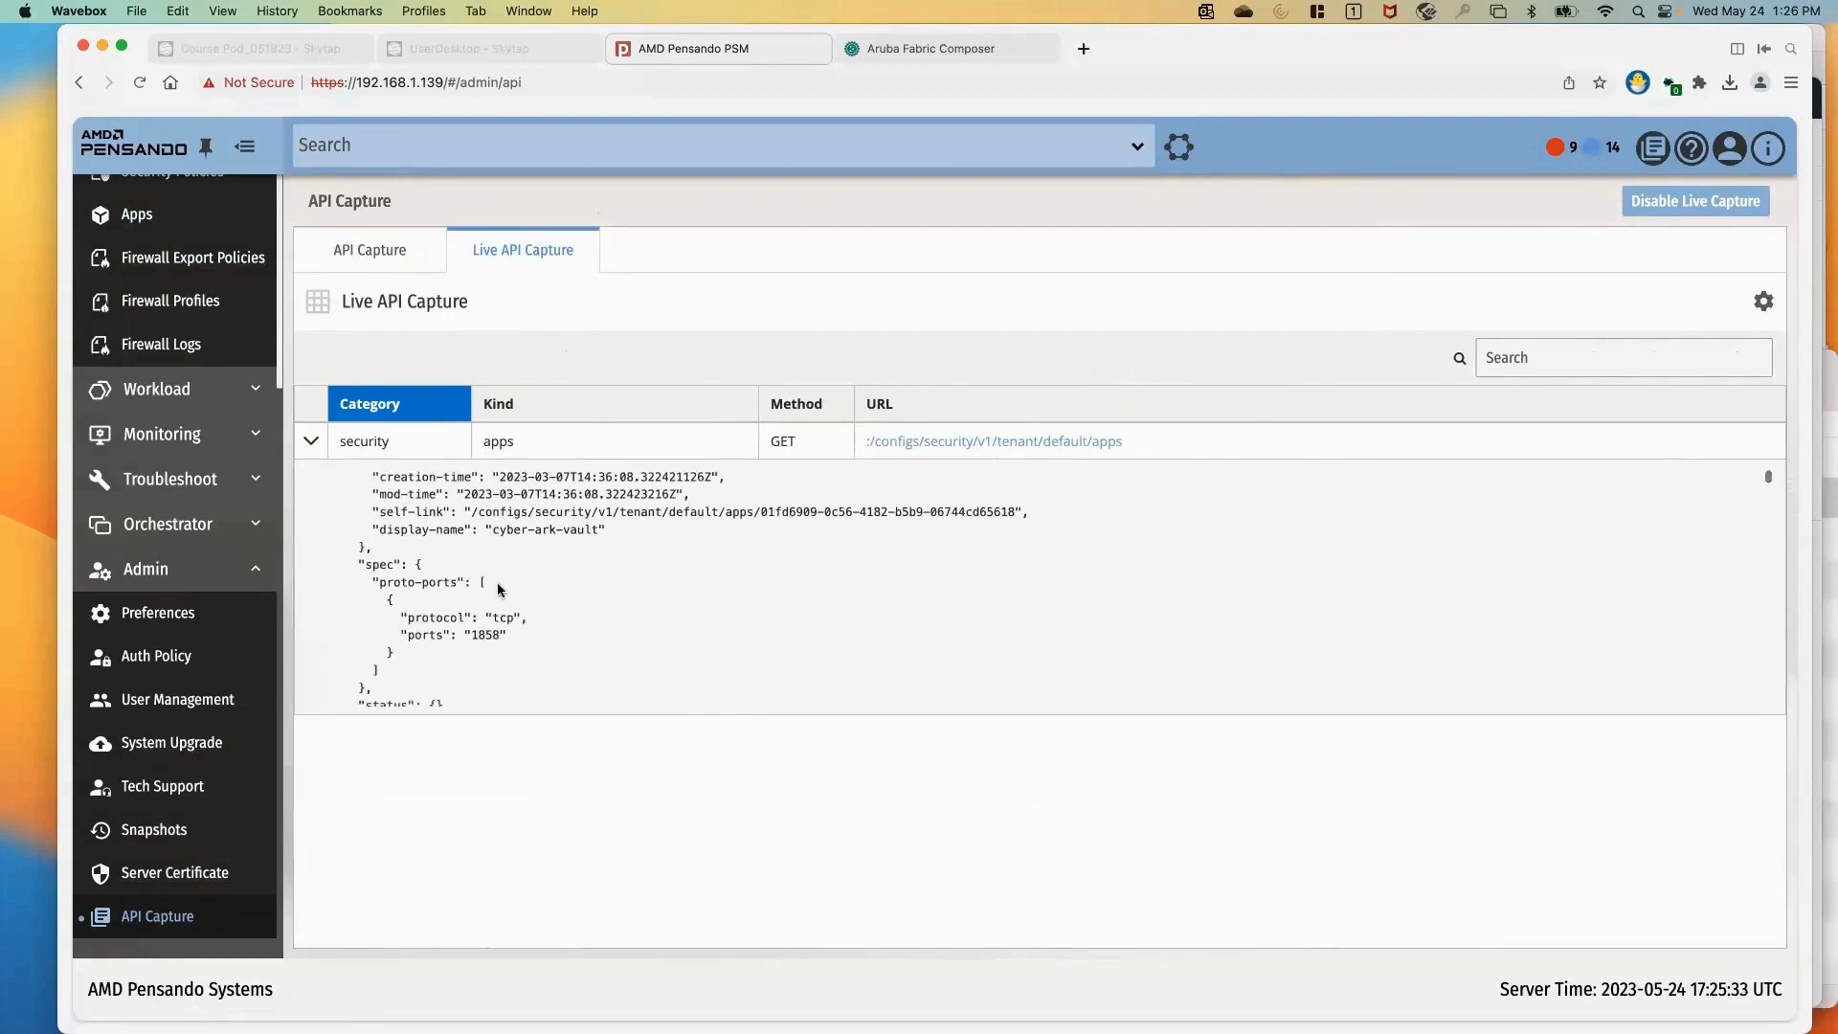
scroll(497, 584, down, 5)
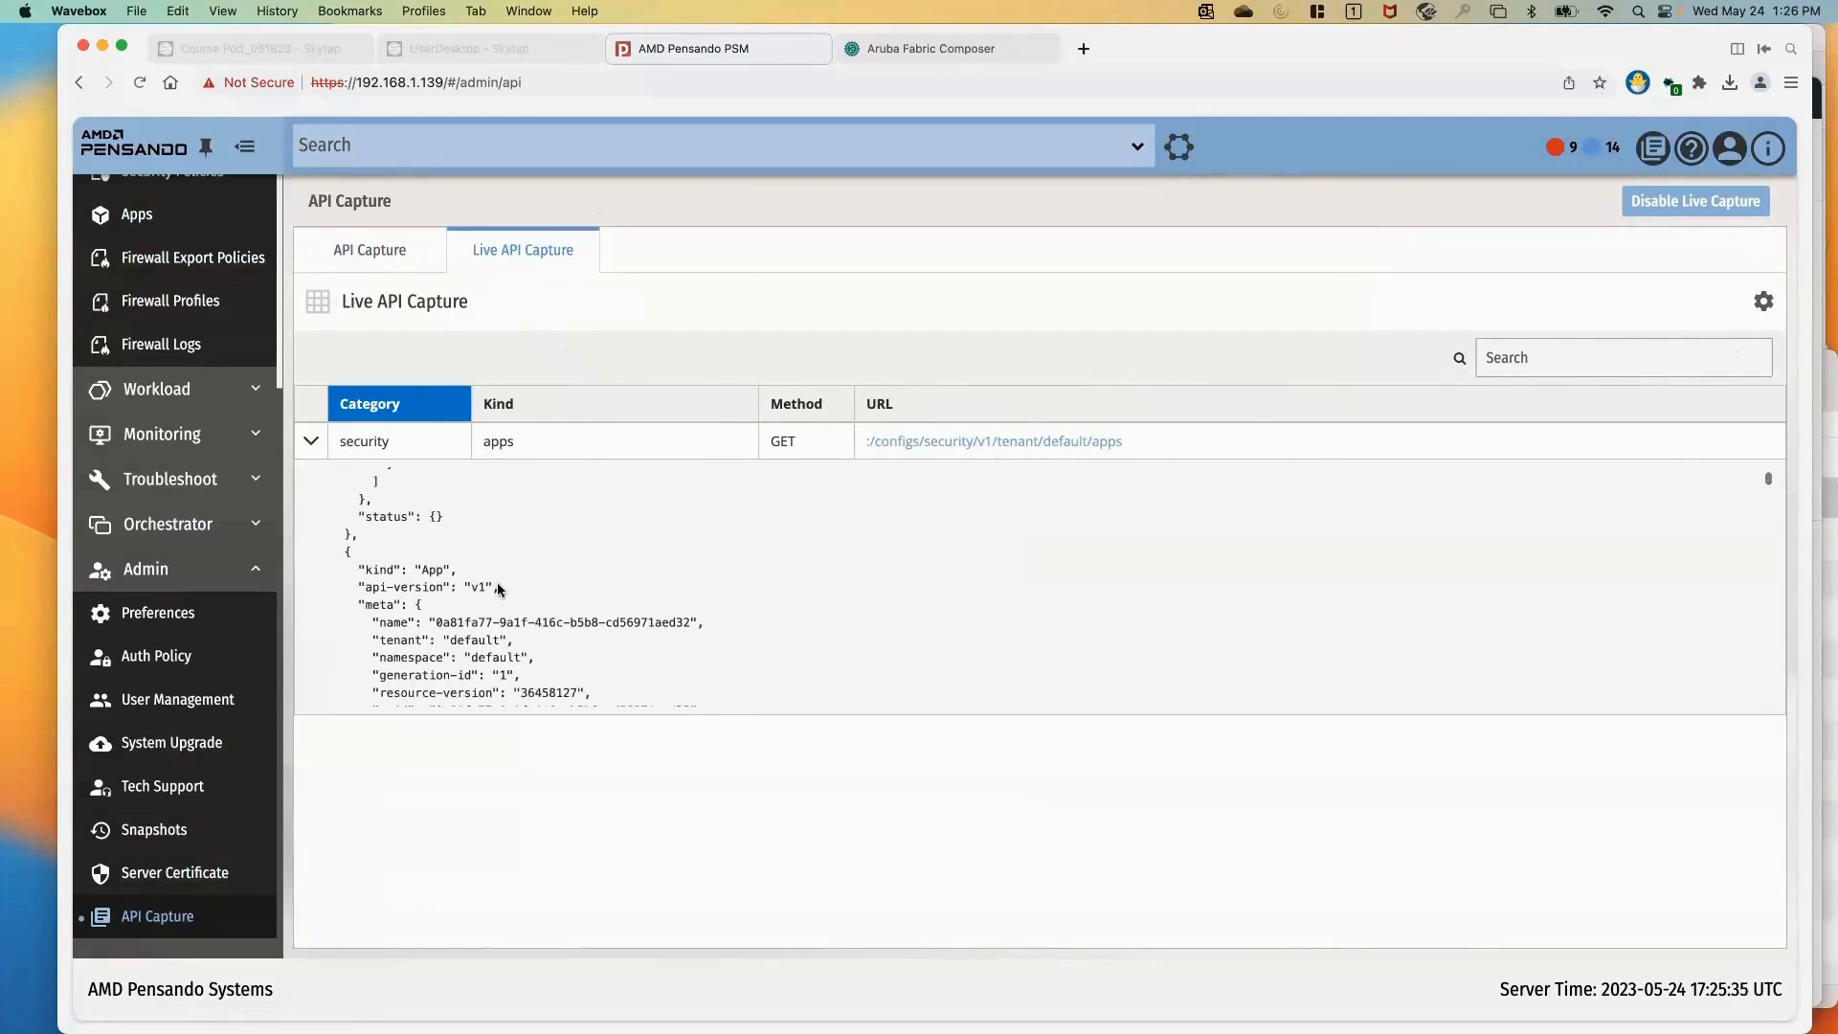
scroll(498, 584, down, 5)
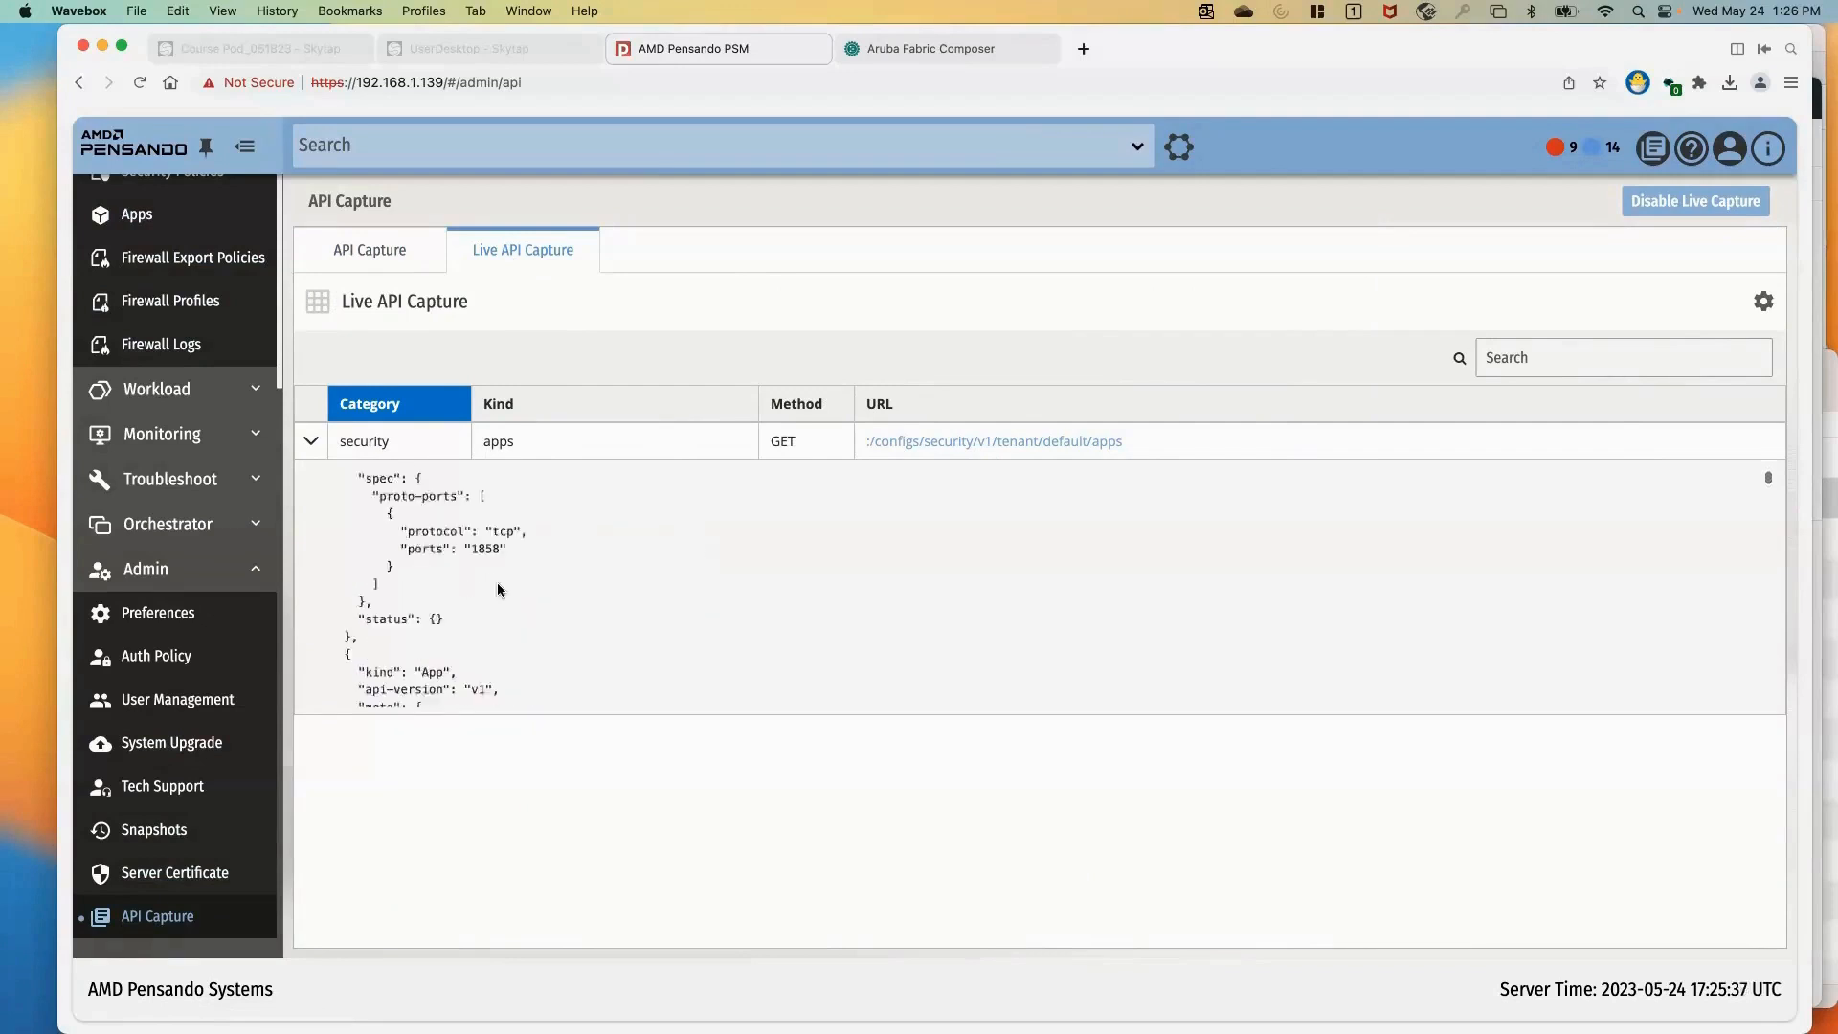
scroll(497, 582, up, 15)
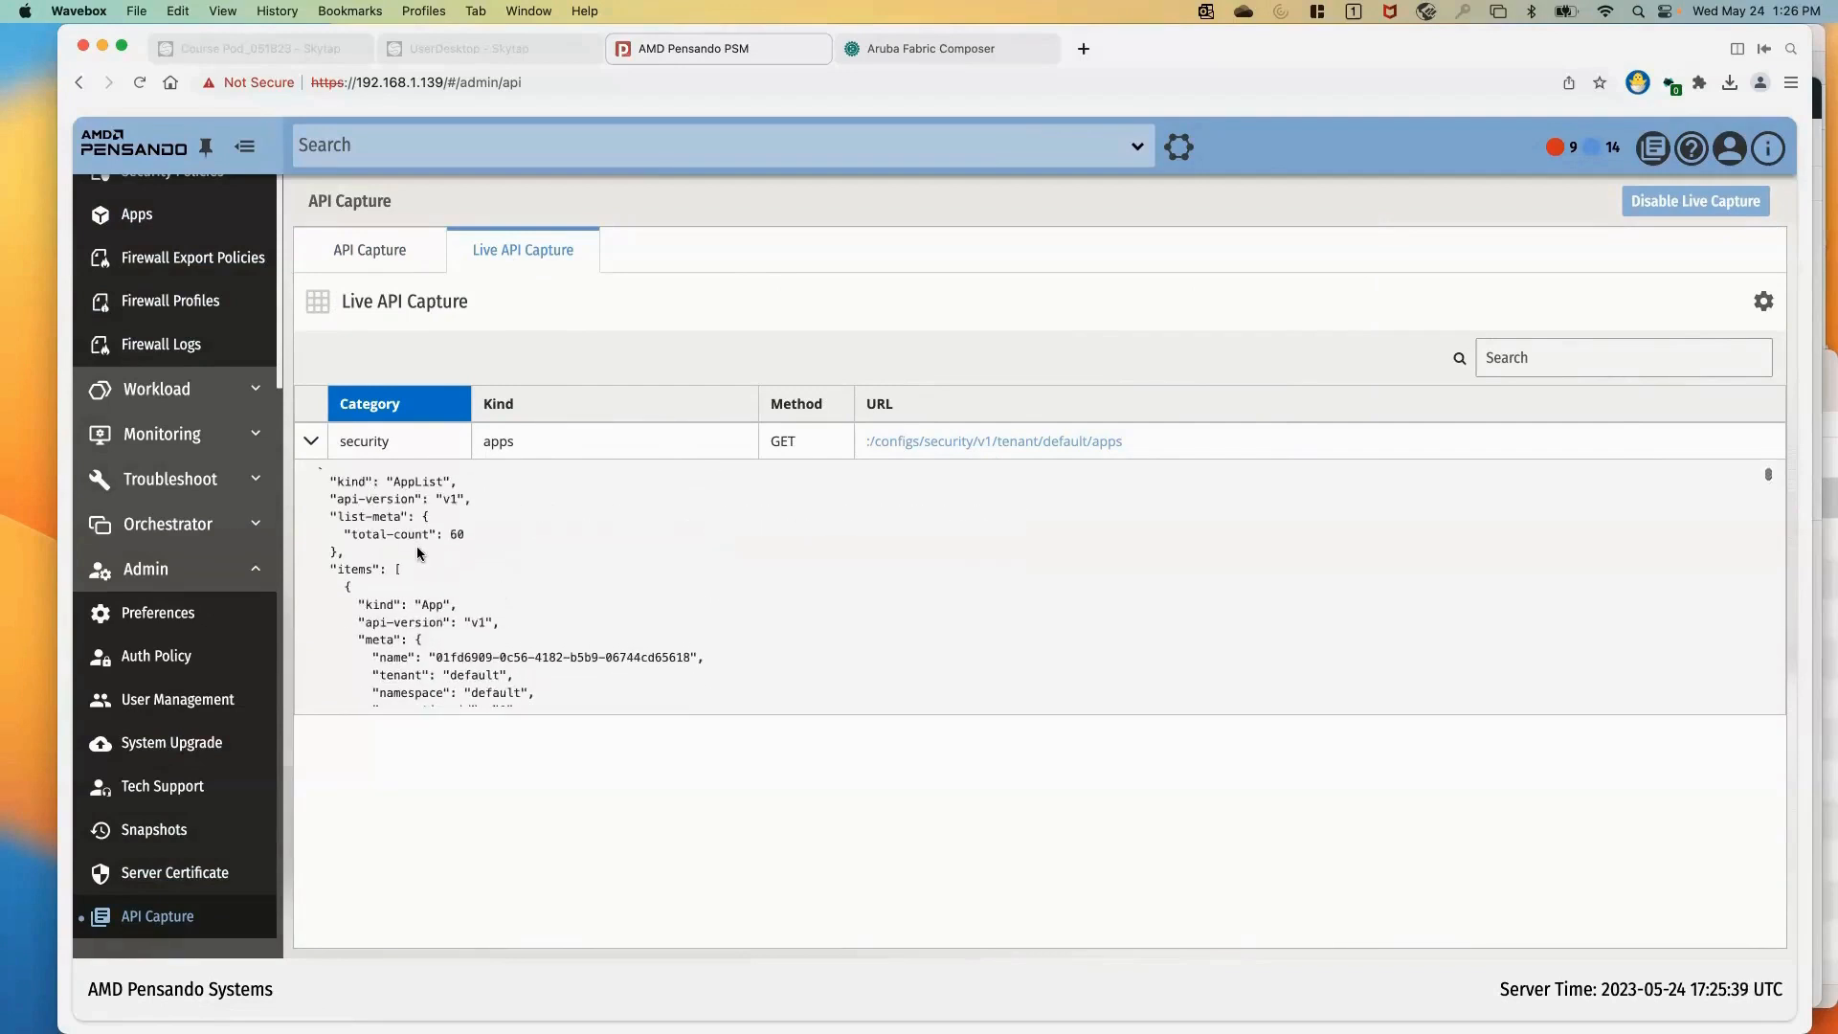
Disable live API capture and collapse the Admin section
click(1675, 204)
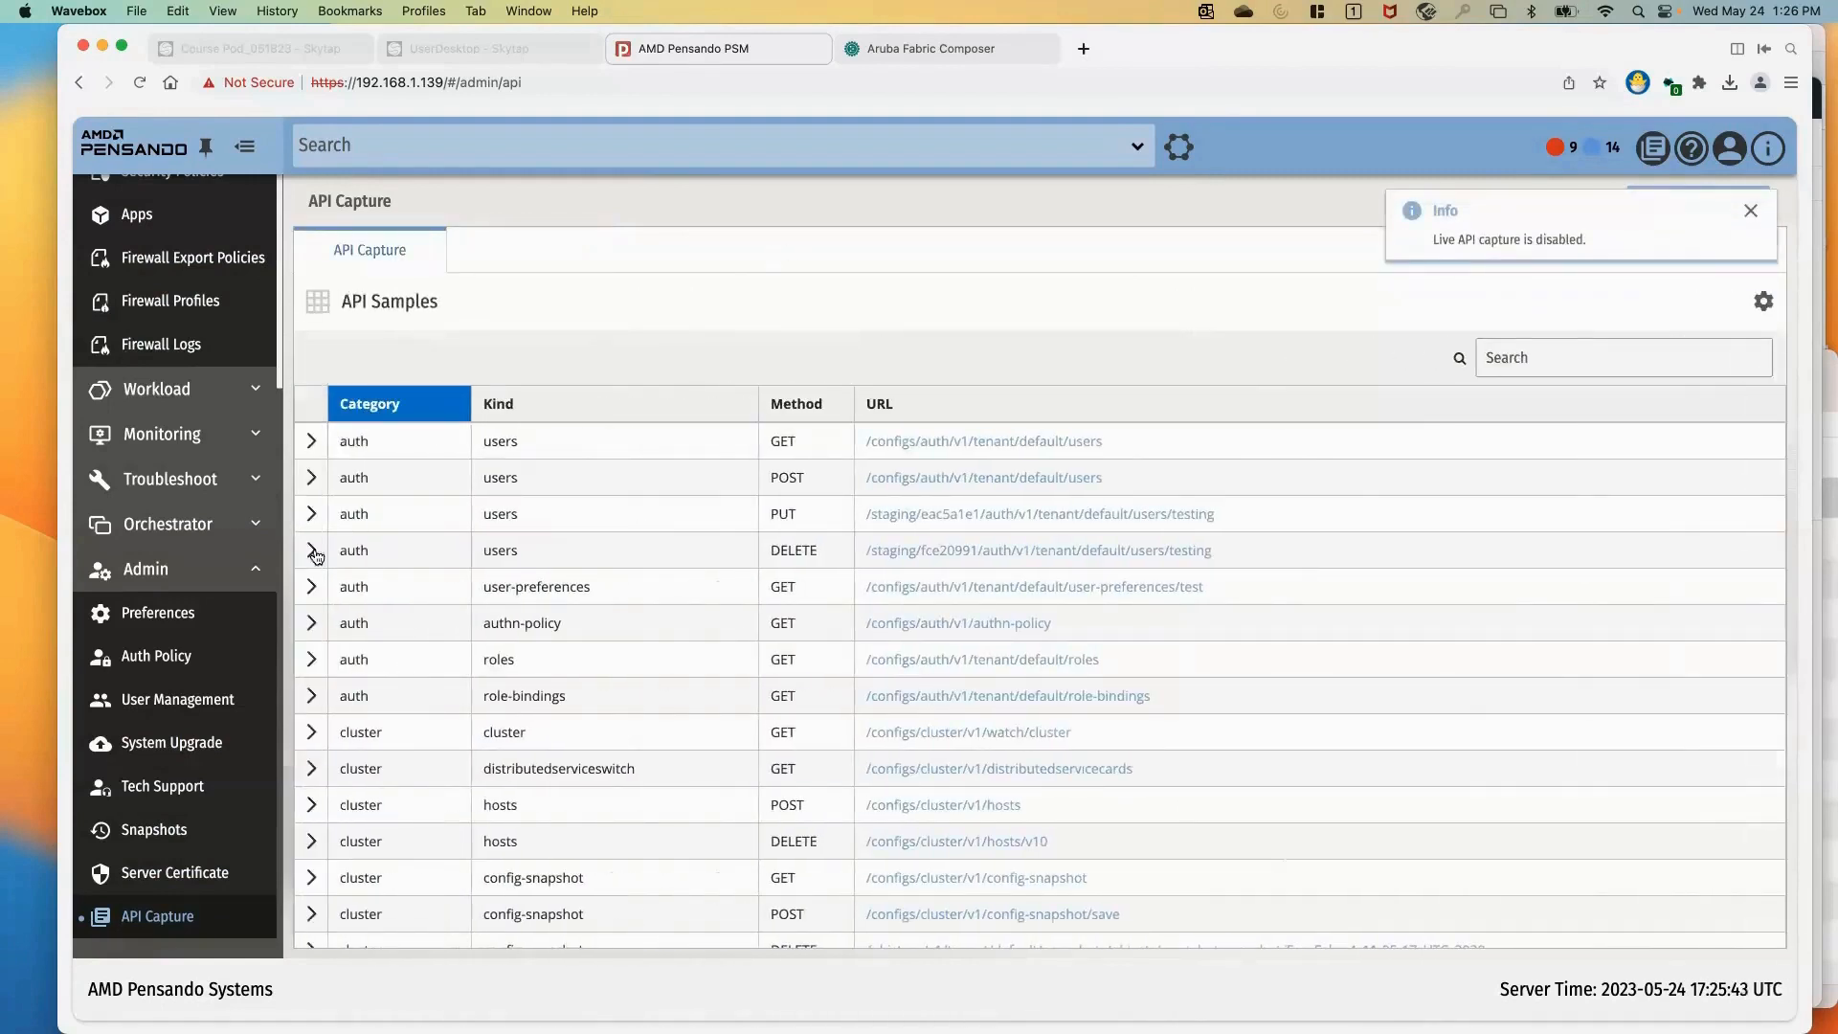
click(256, 575)
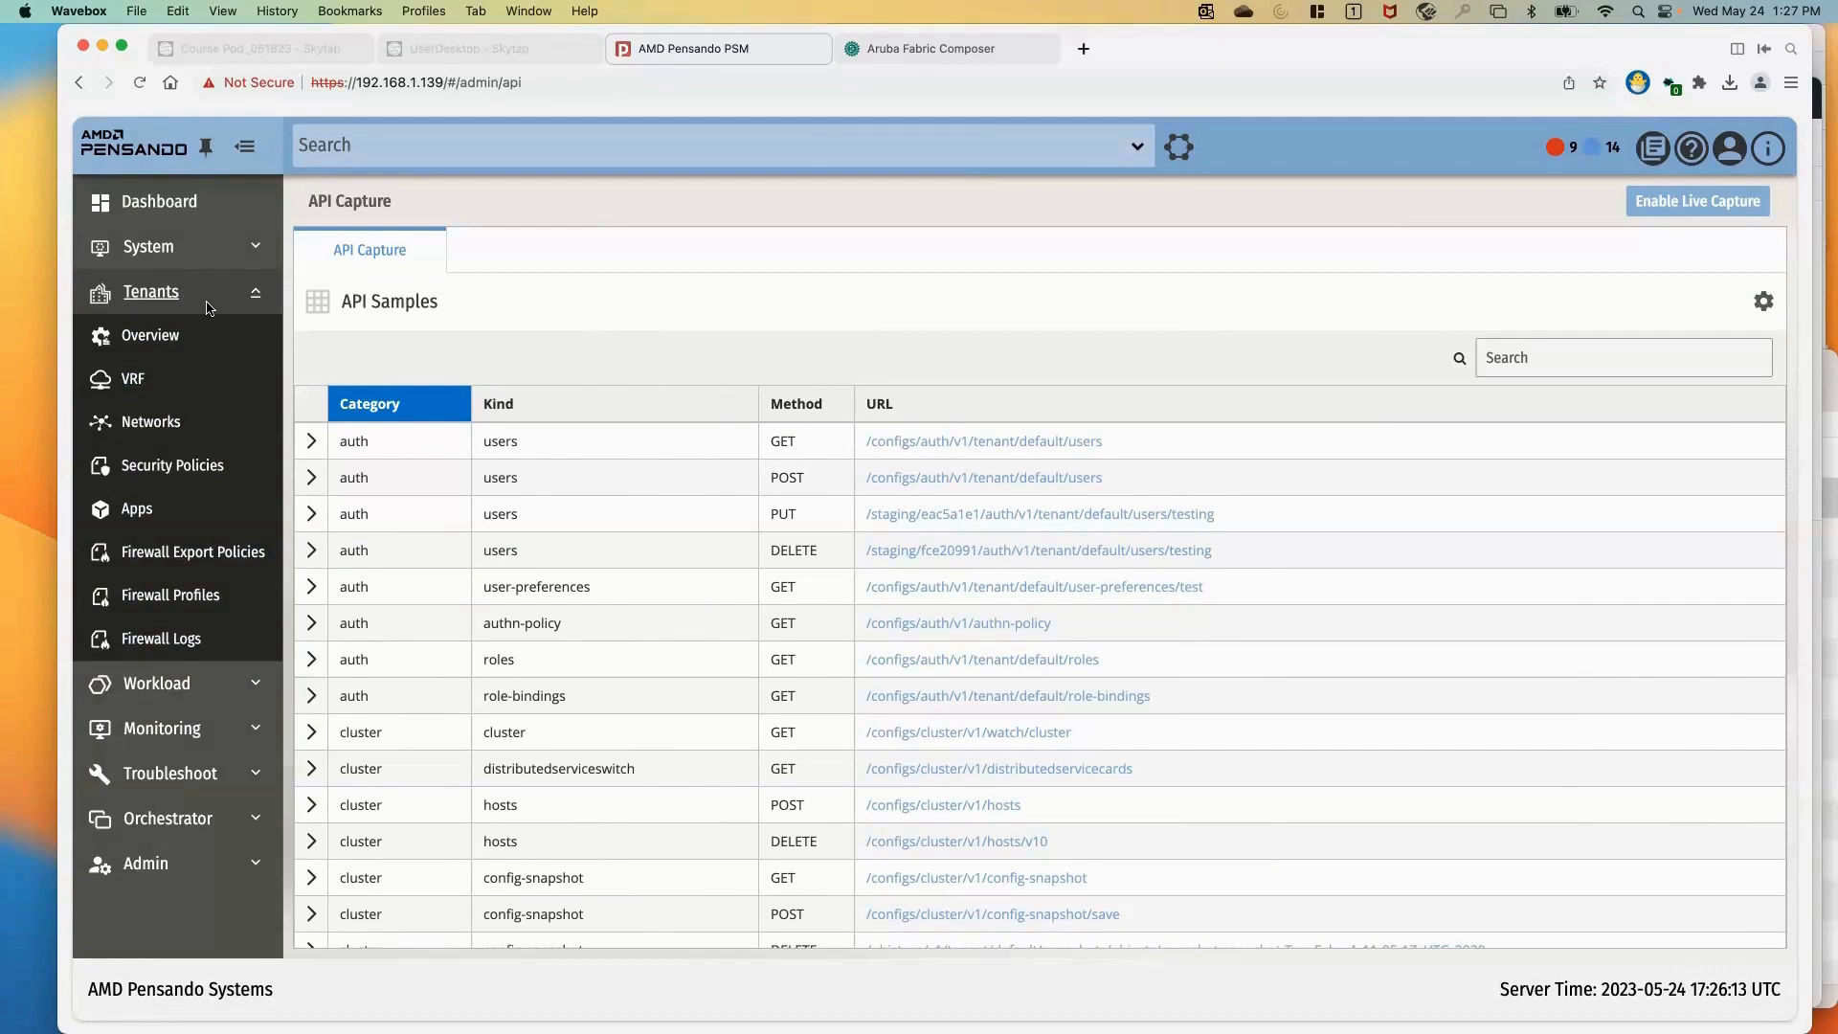
Review the tenants overview together with the tenant's VRF and network lists
click(151, 337)
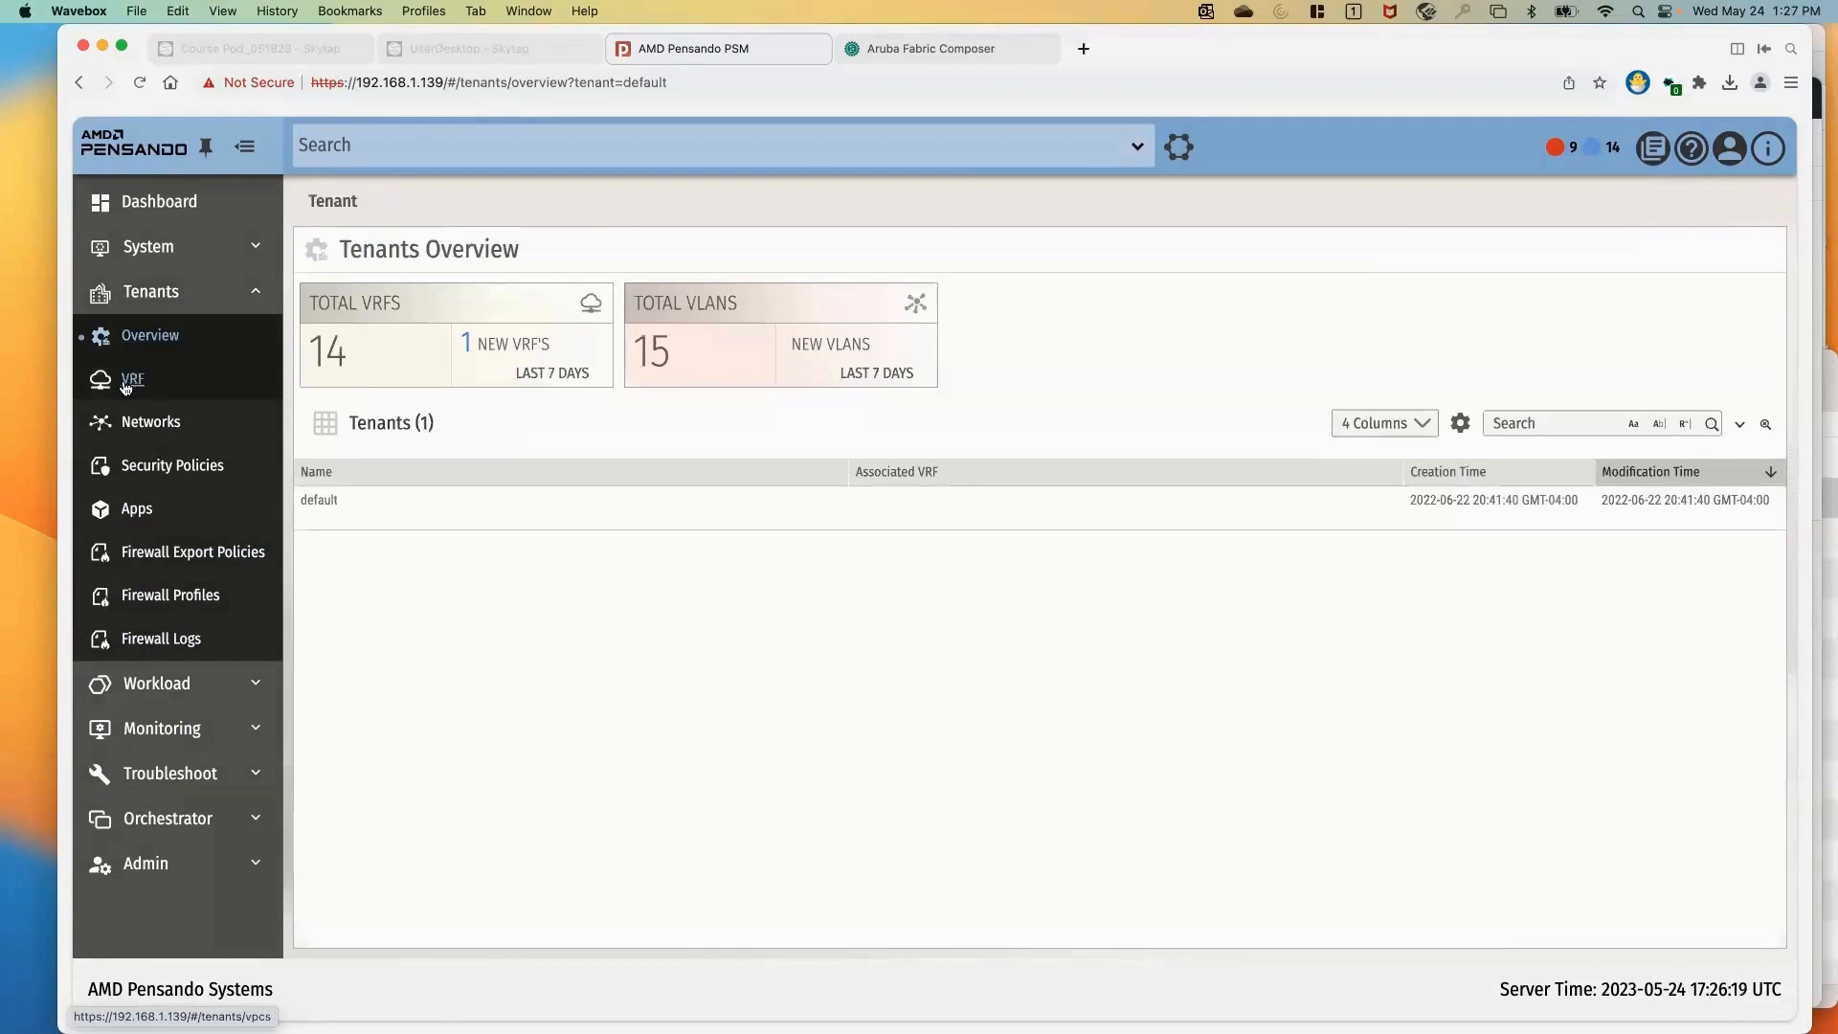
click(129, 381)
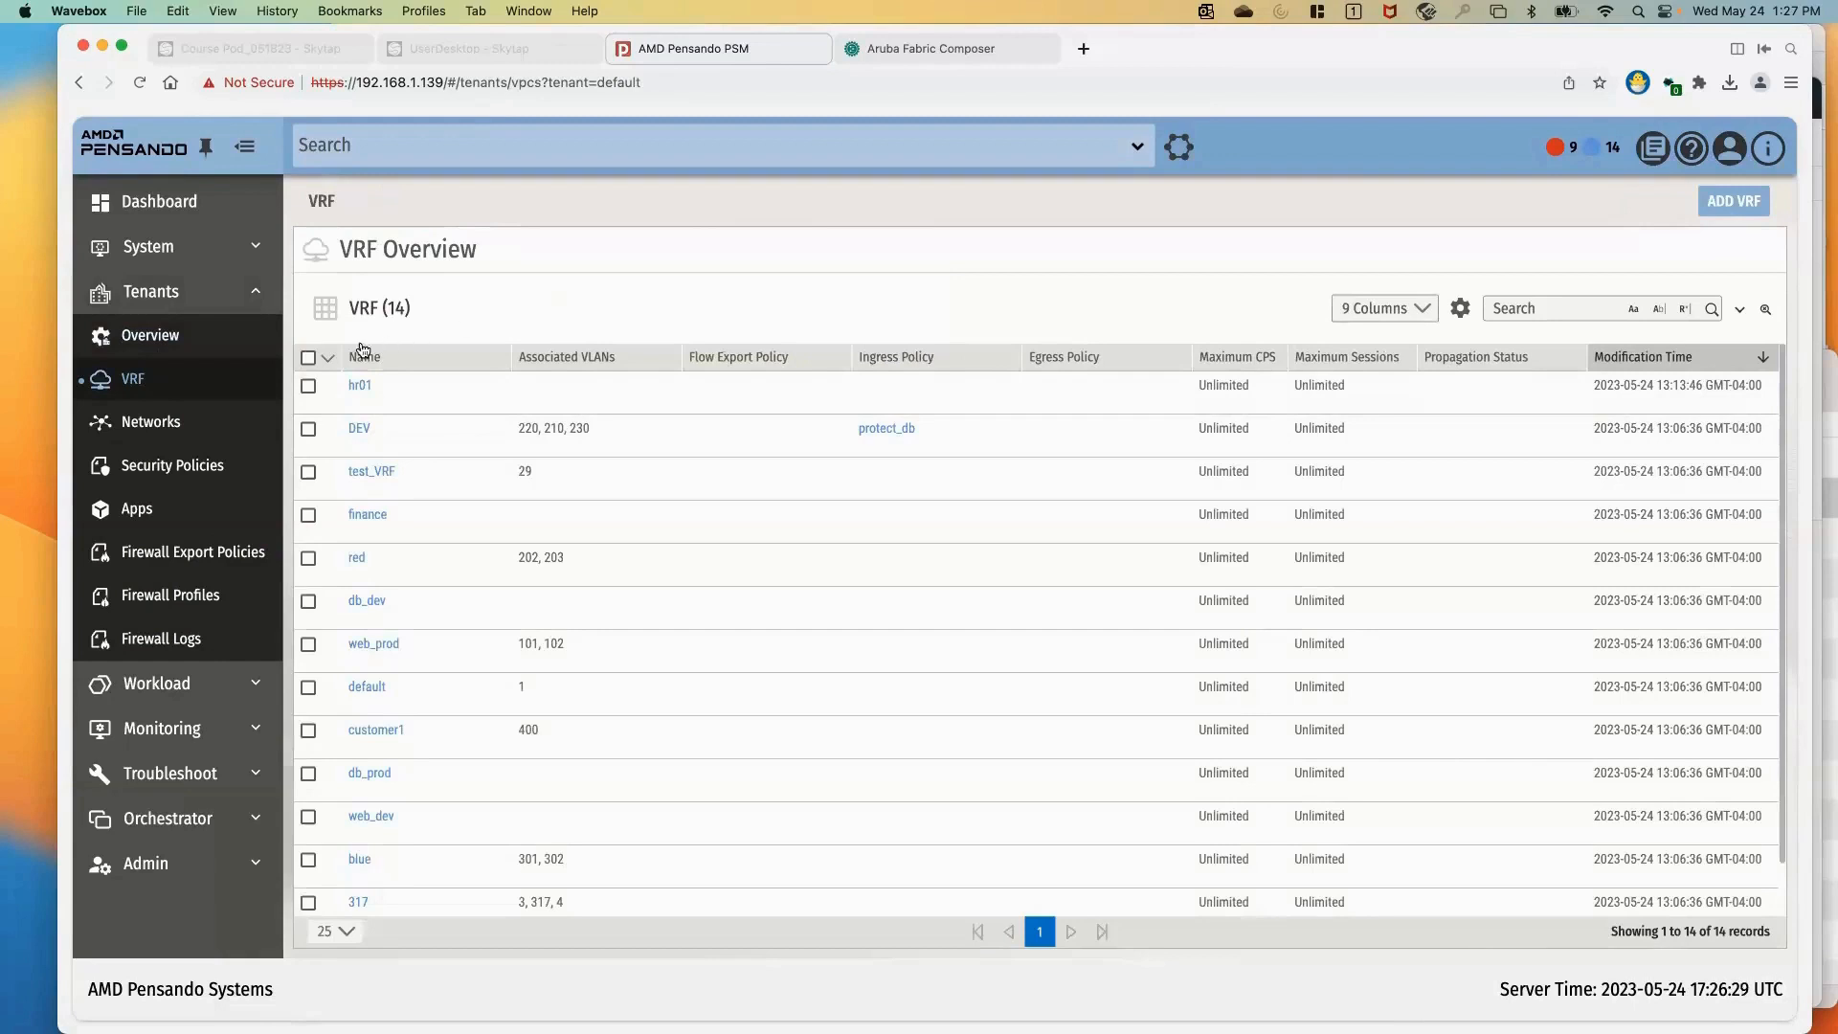
click(171, 424)
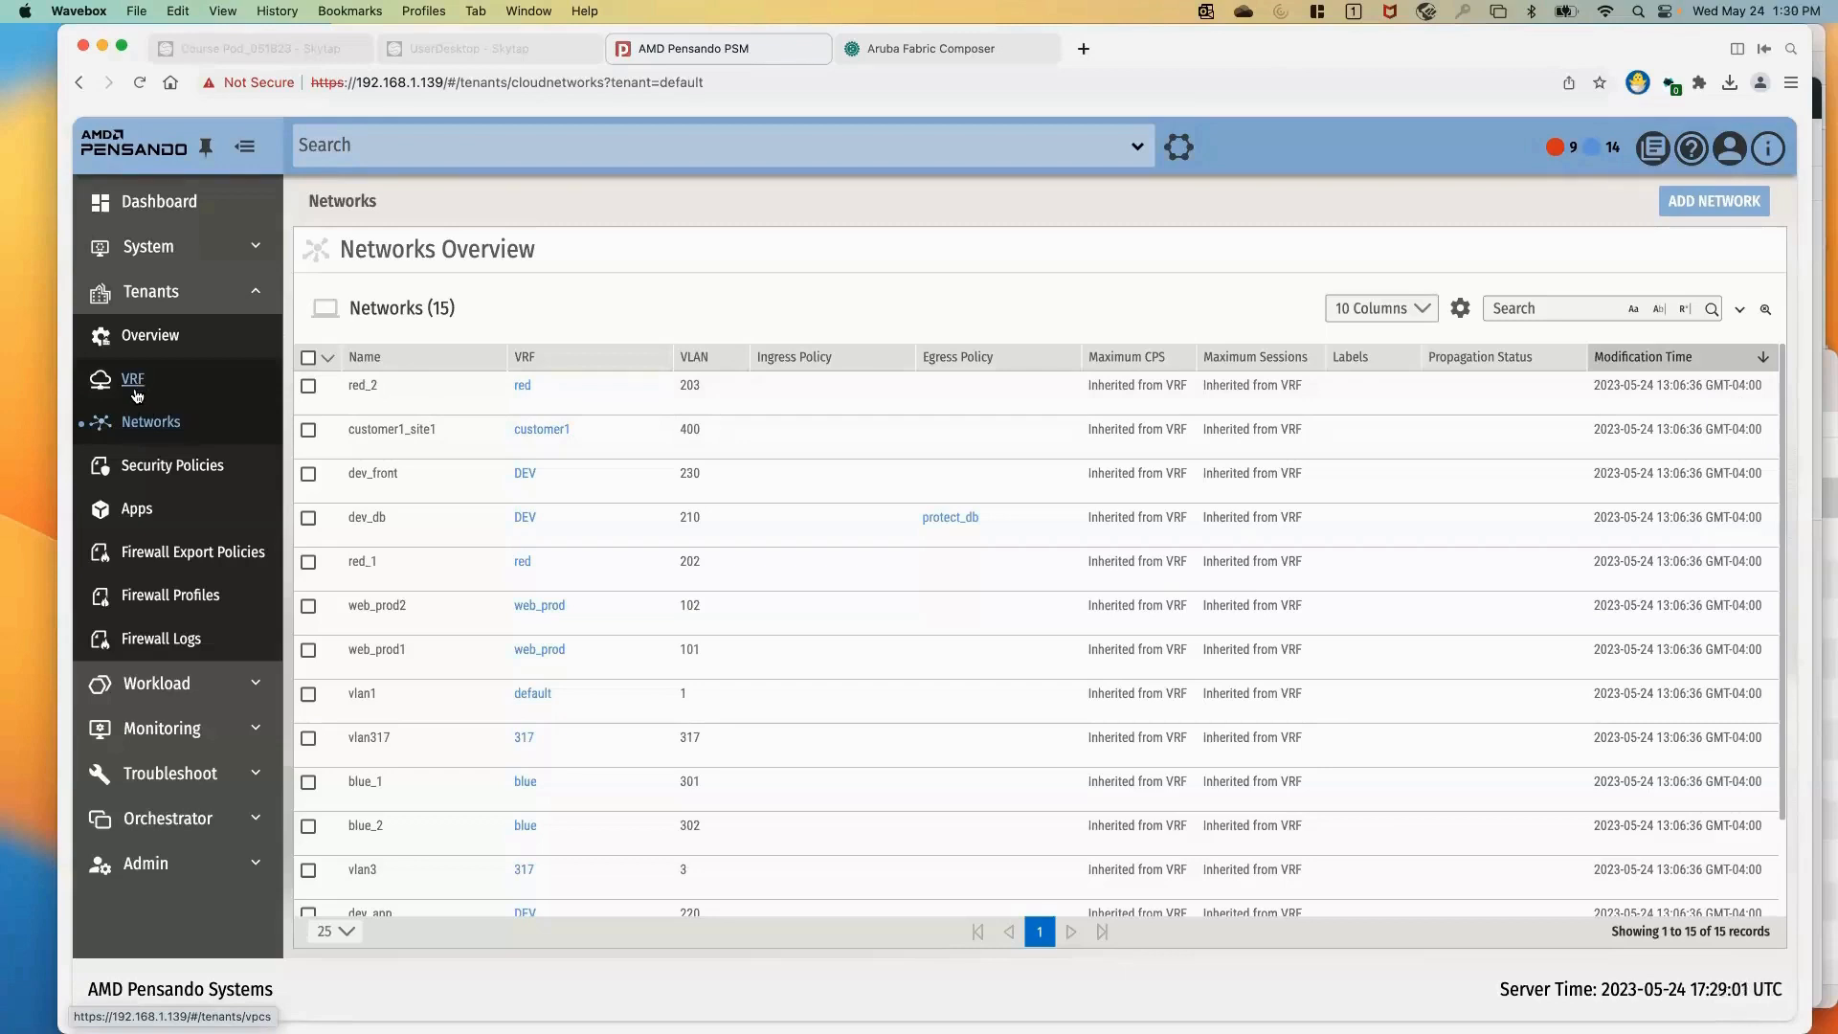
Open the protect_db security policy to review its details and rules
click(163, 469)
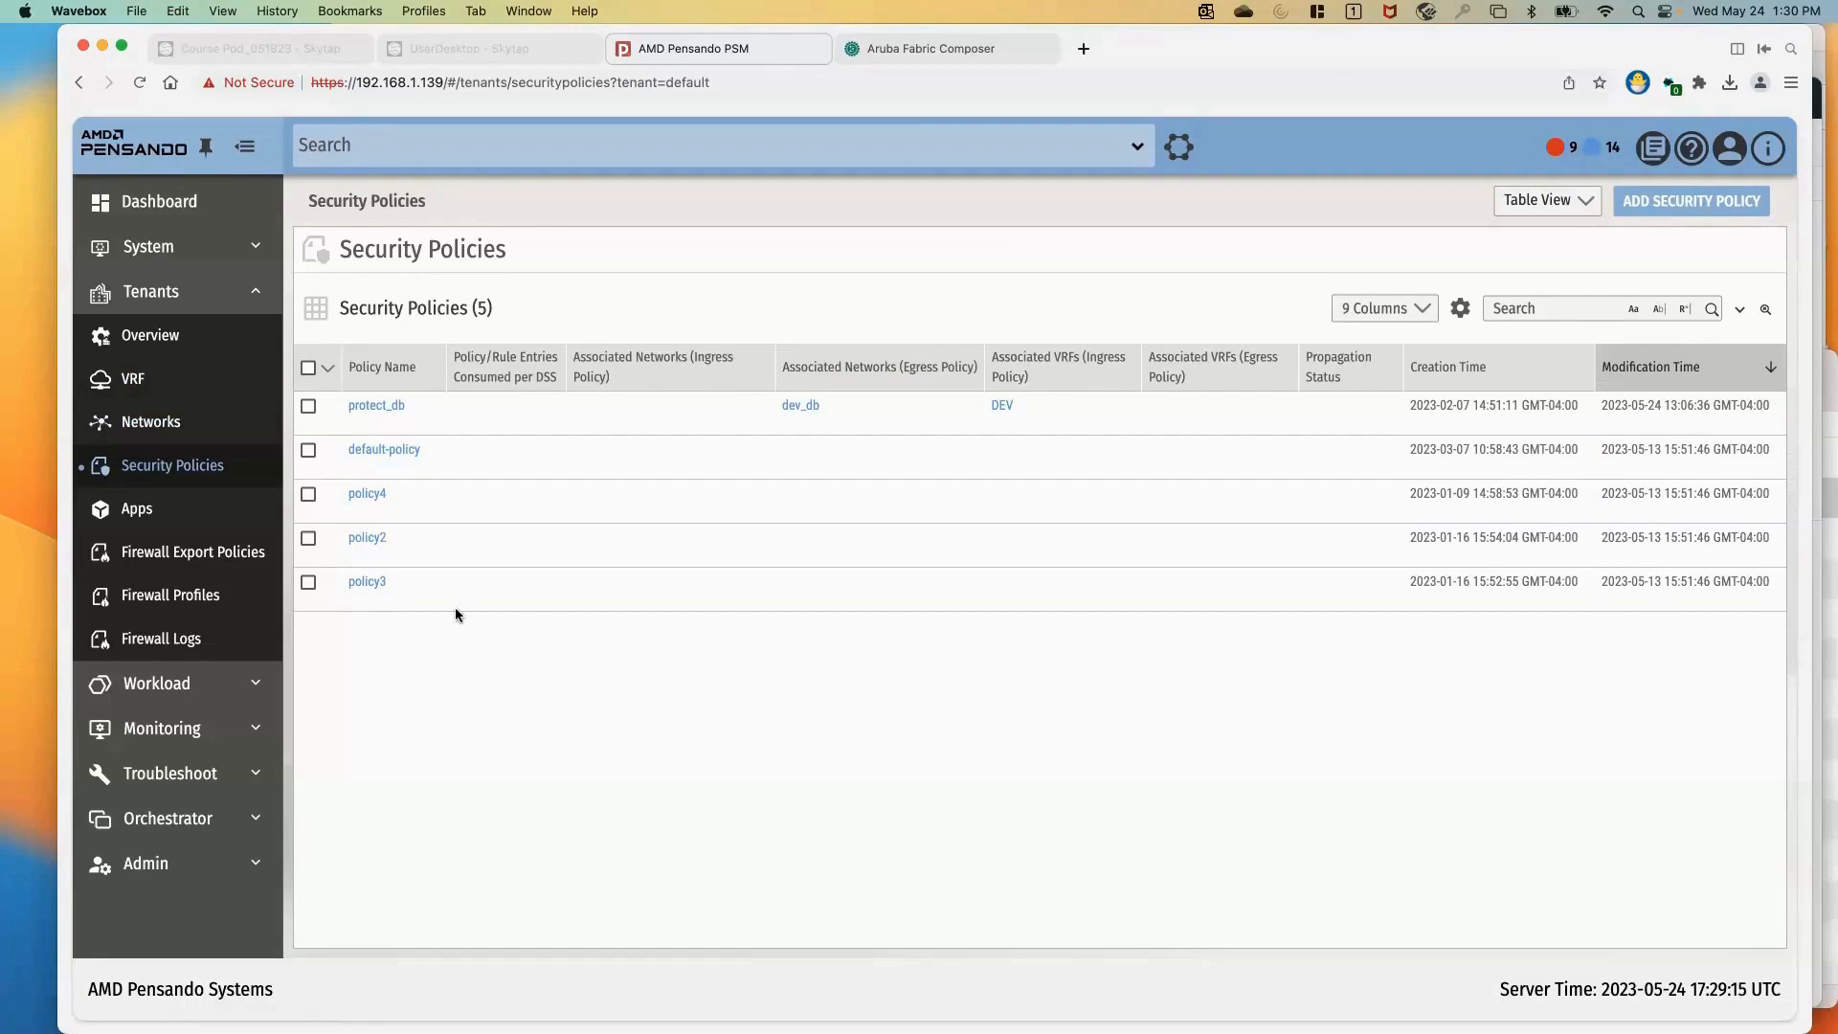
click(379, 408)
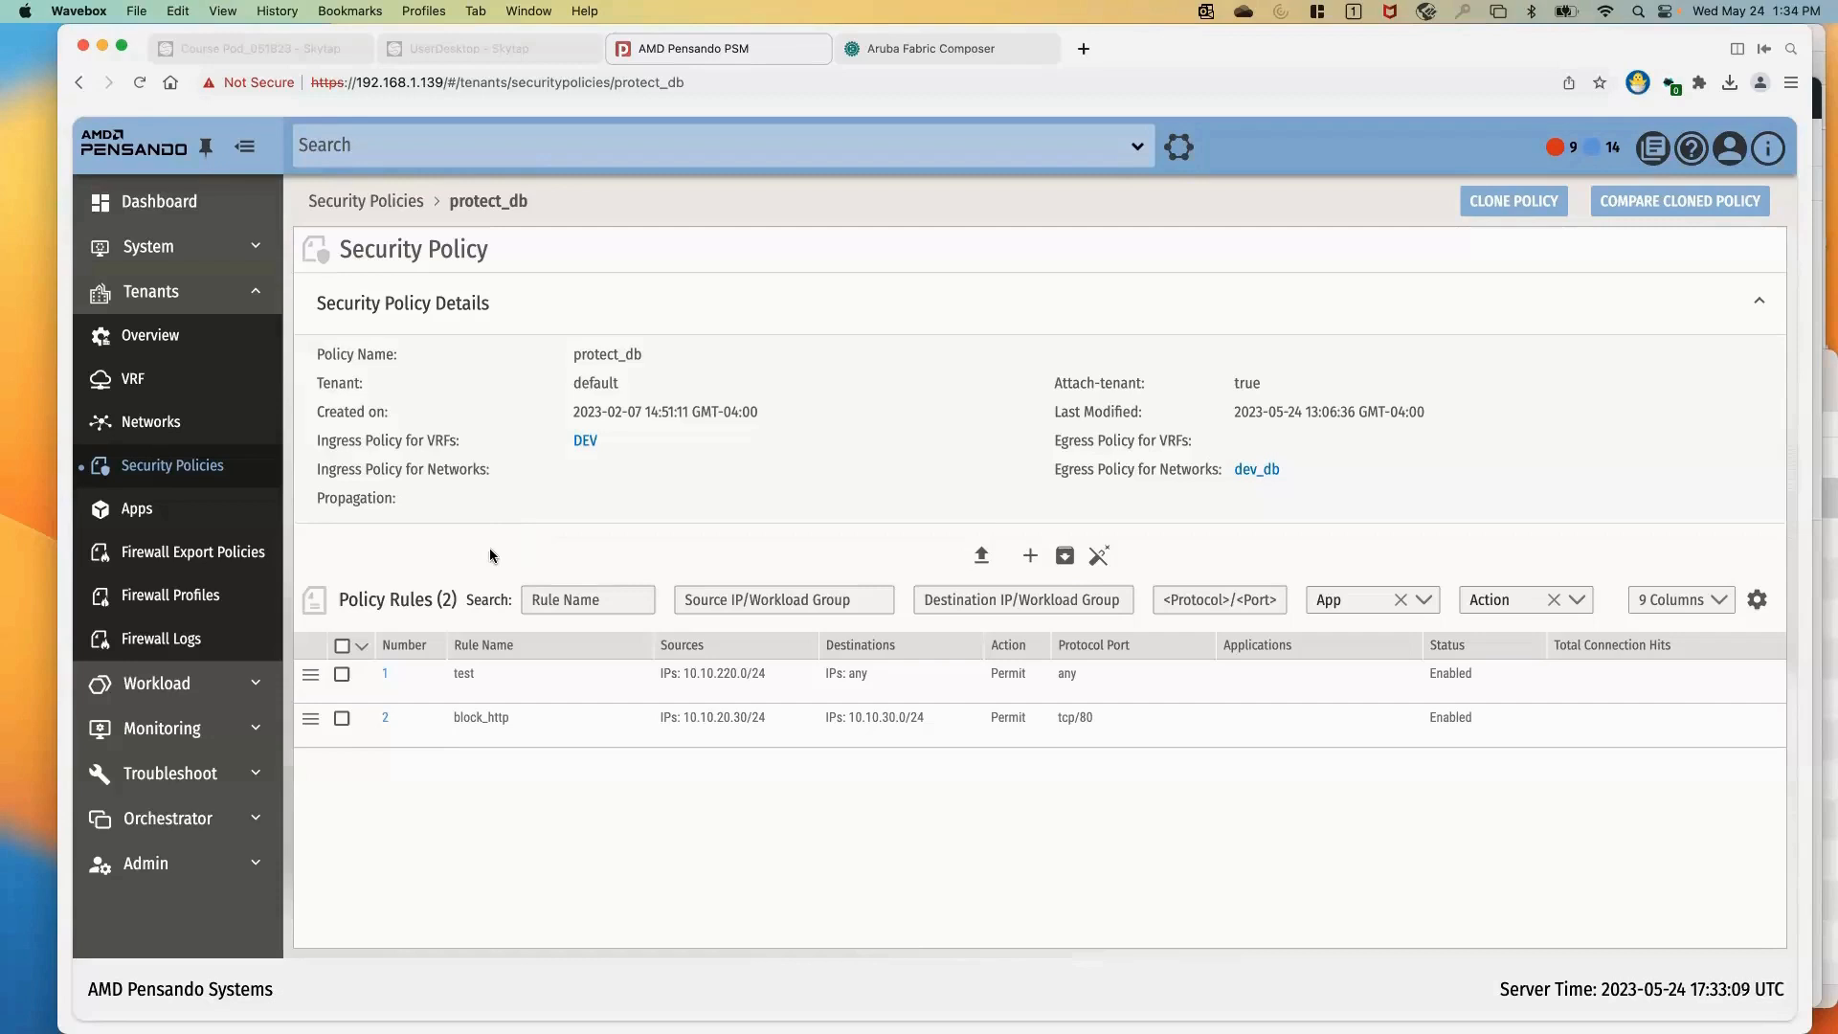
Review the firewall log export policies and the firewall logs, including the log analysis reports
click(198, 558)
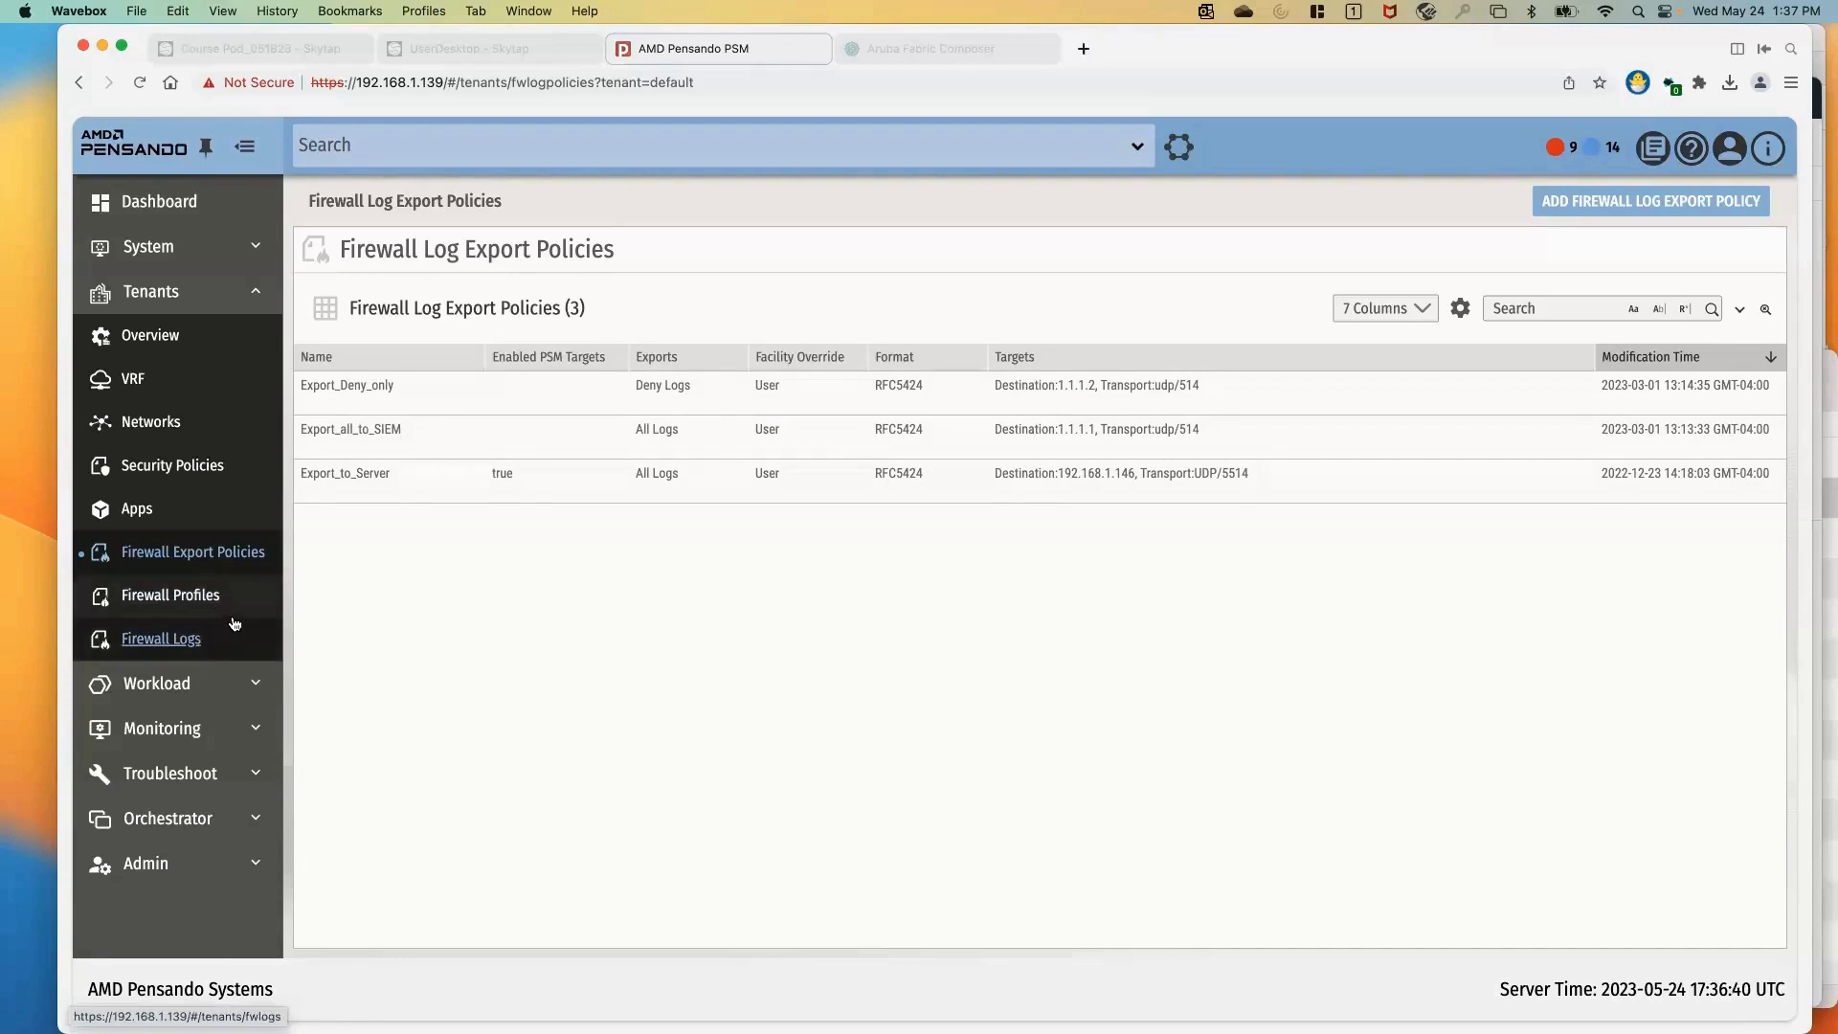
click(156, 641)
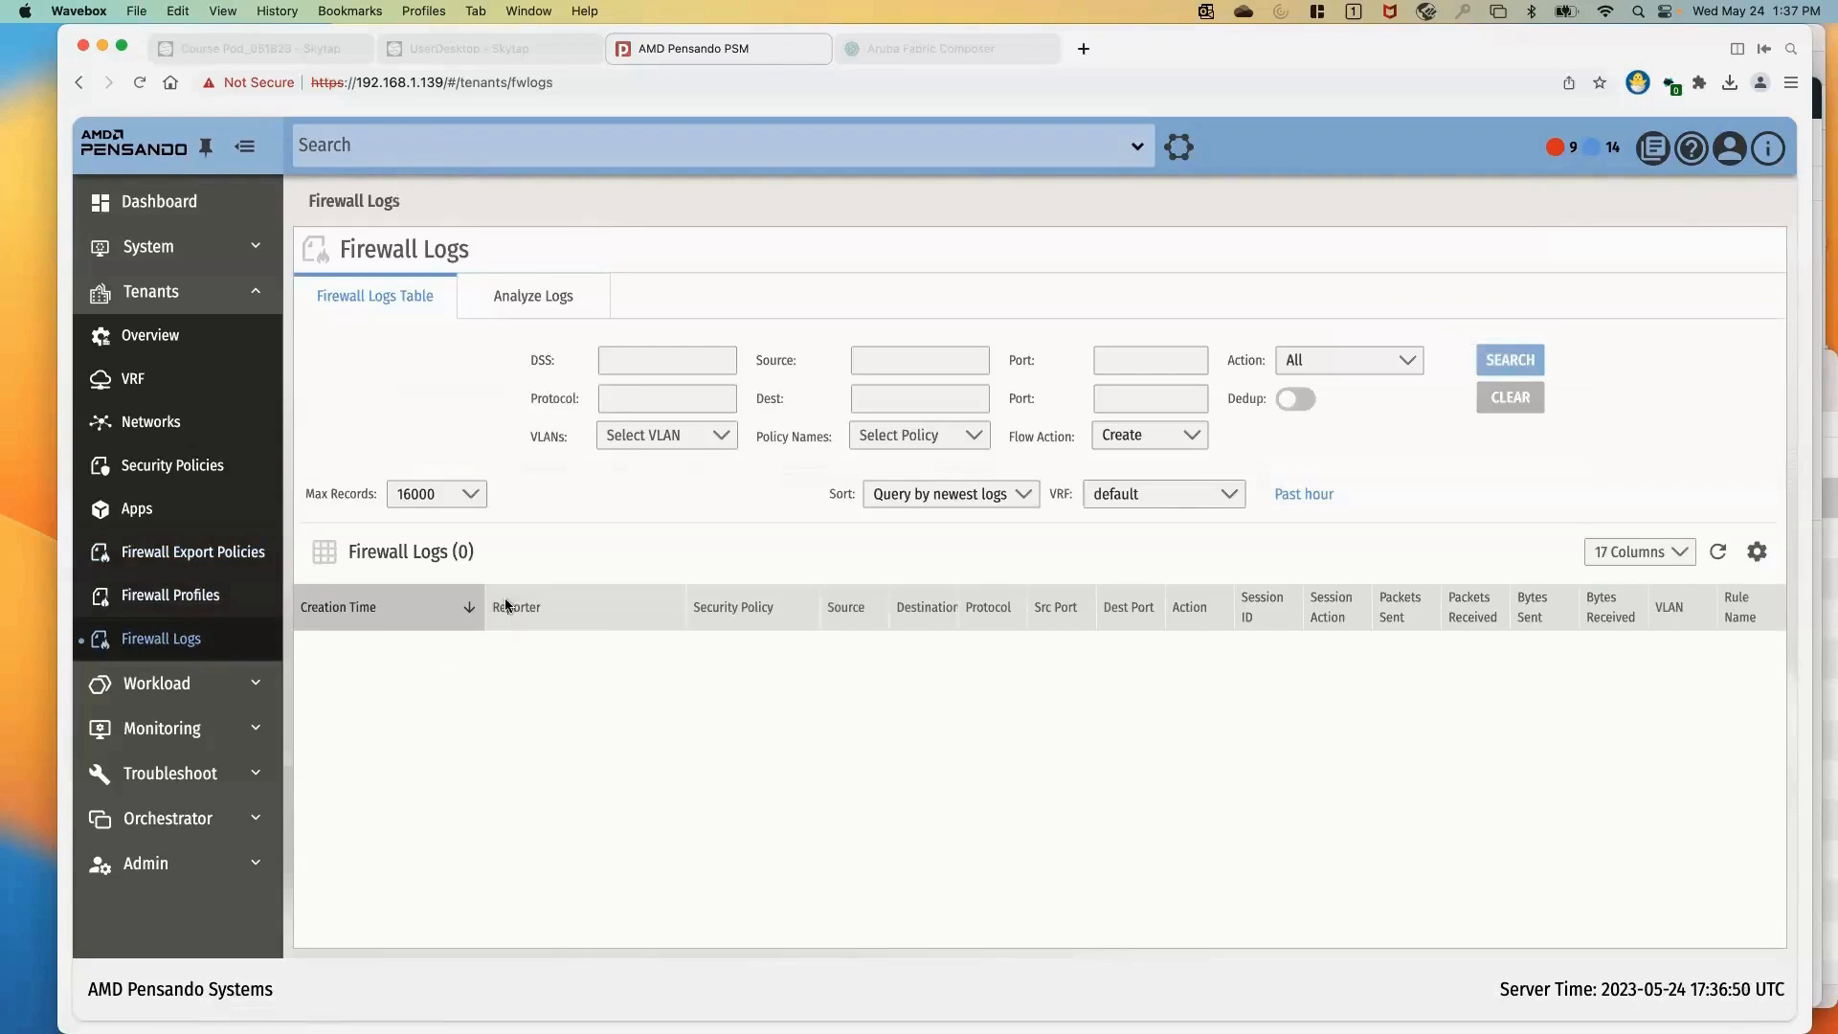
click(537, 304)
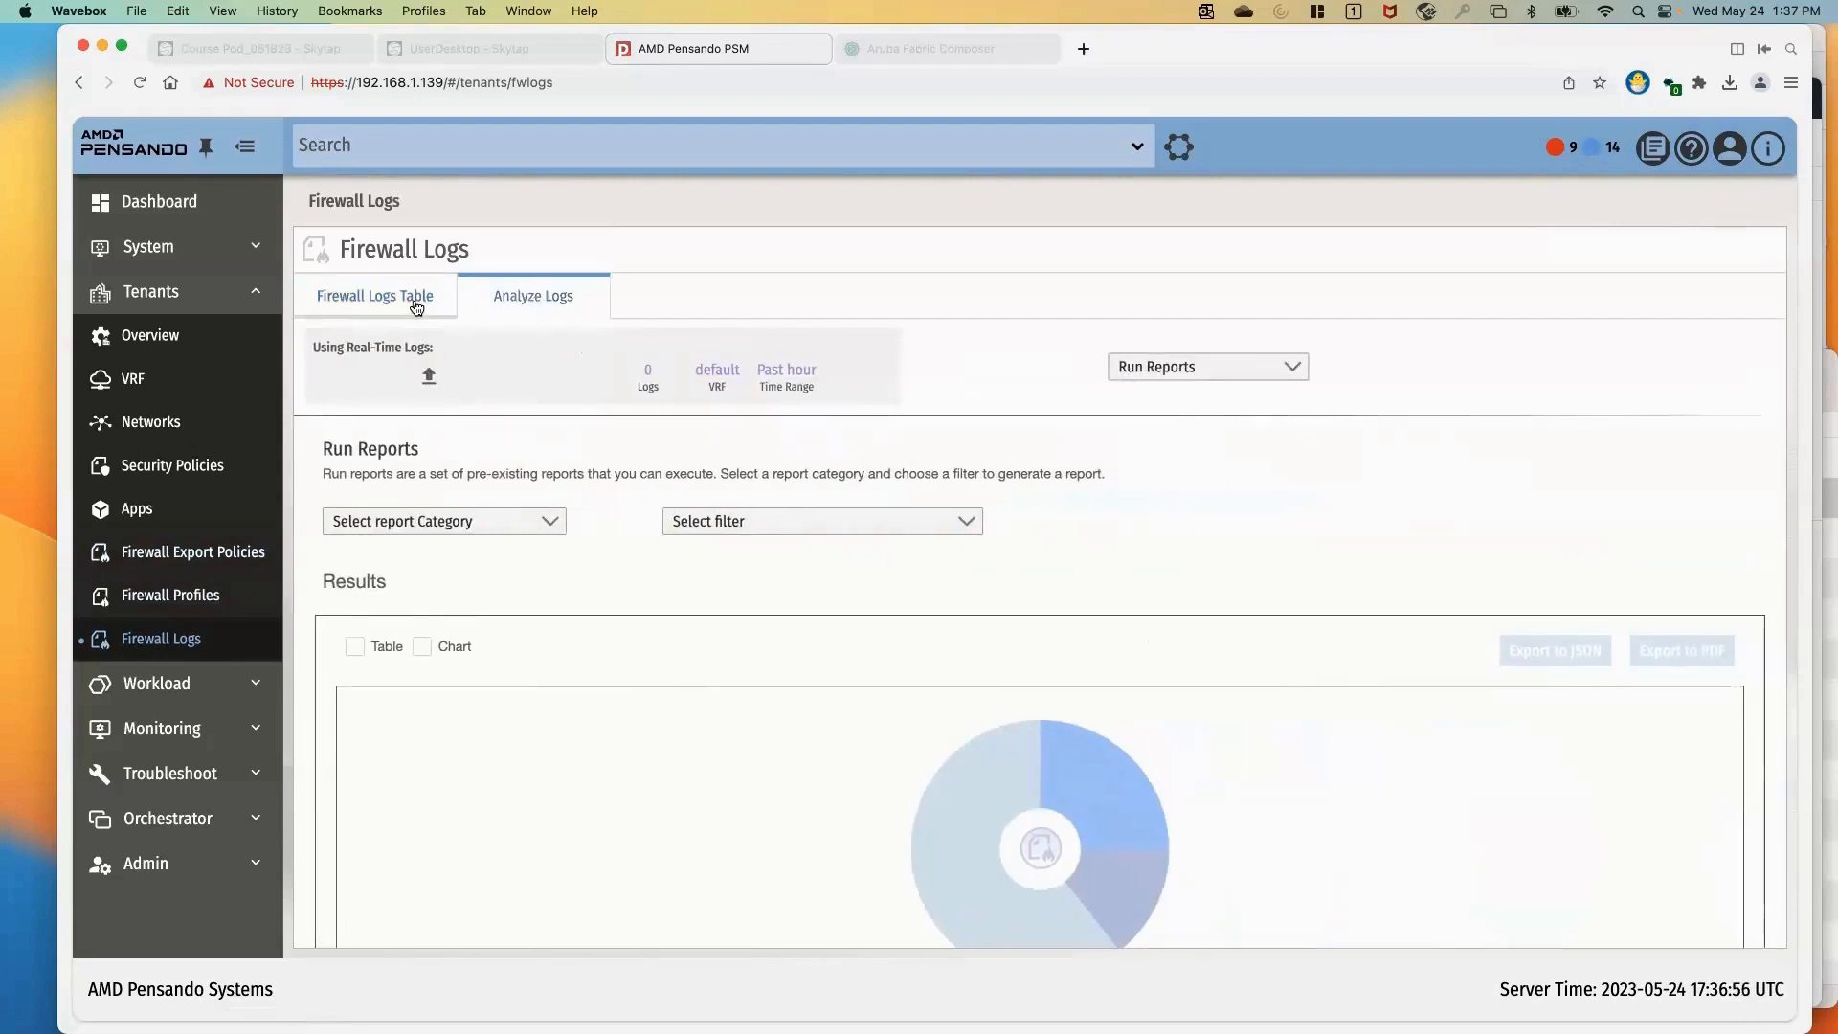
click(417, 306)
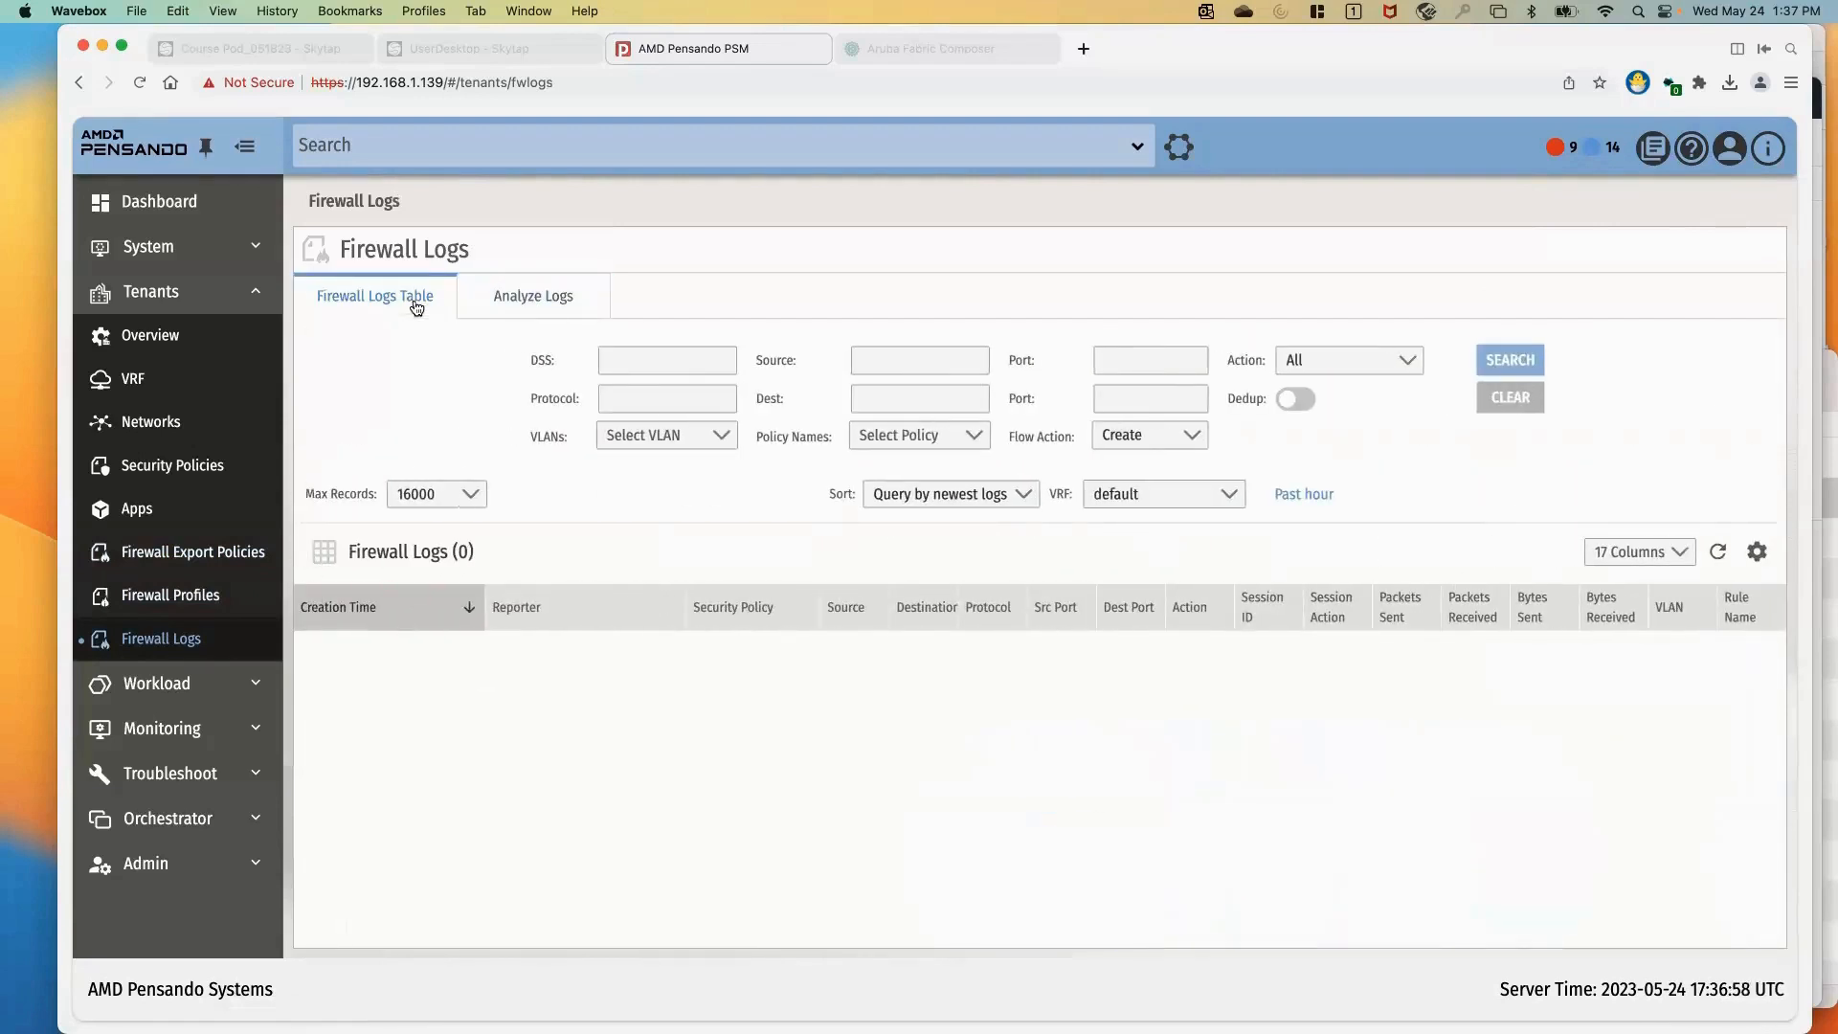